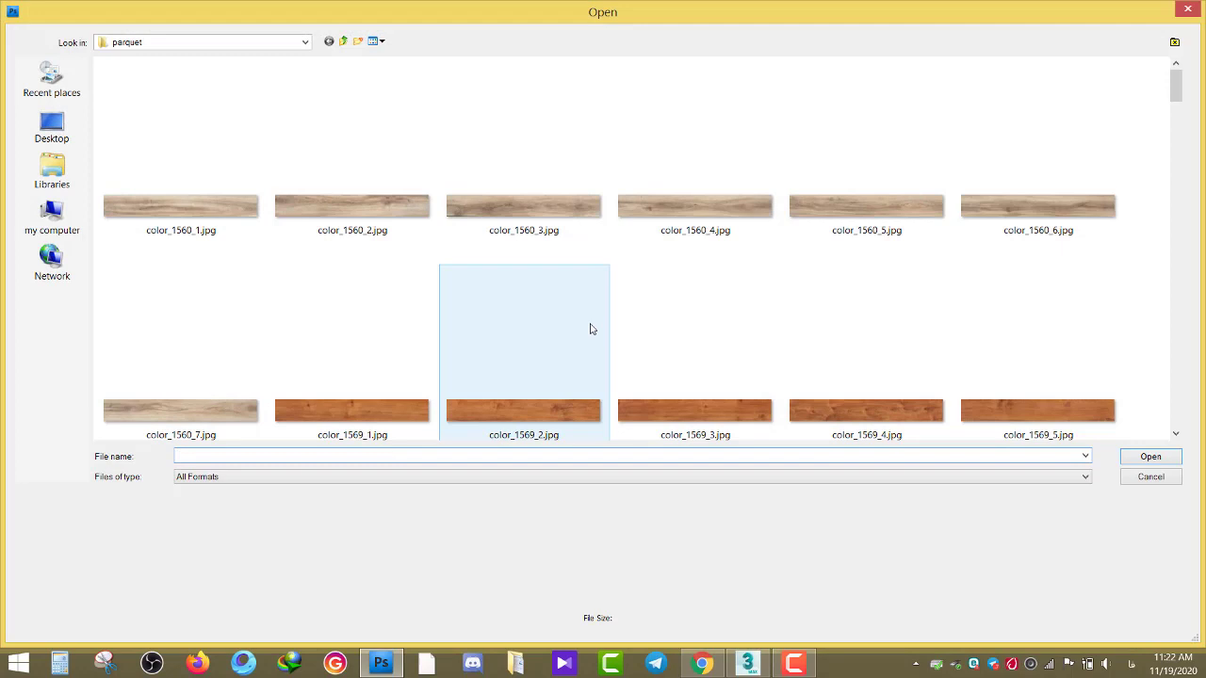
Browse the parquet folder thumbnails and select the brown plank texture parquet (79).png.
{"action": "left_click", "coordinate": [590, 328]}
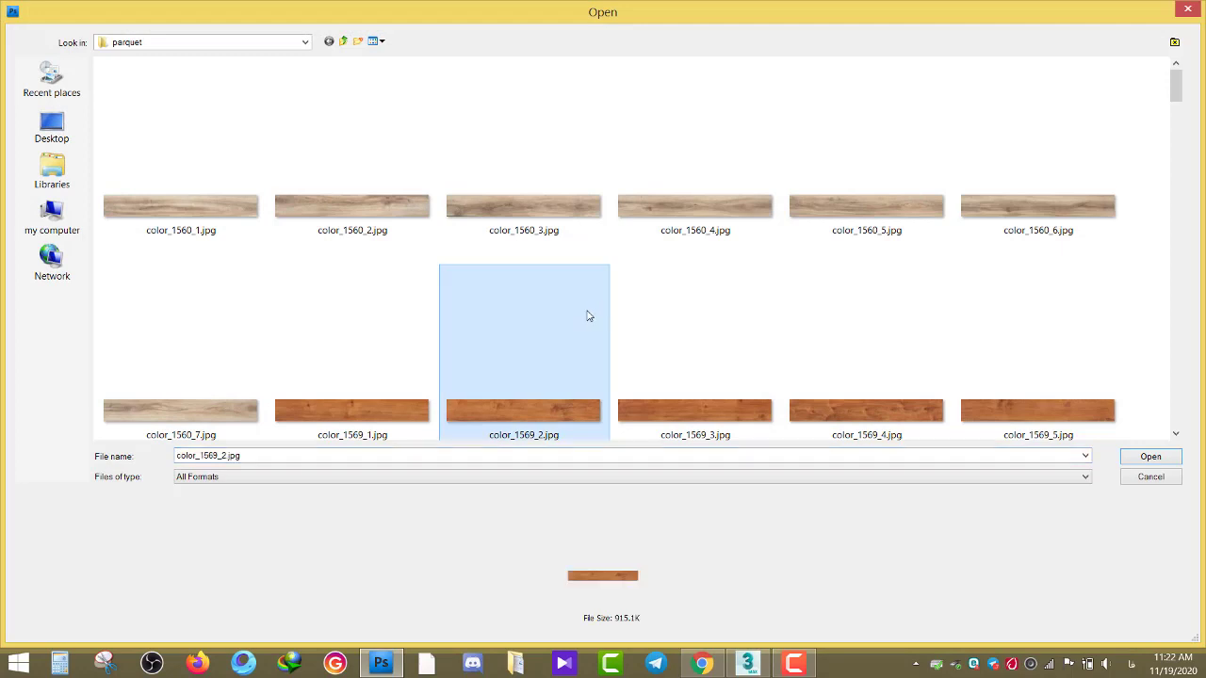
{"action": "scroll", "coordinate": [585, 328], "scroll_direction": "down", "scroll_amount": 5}
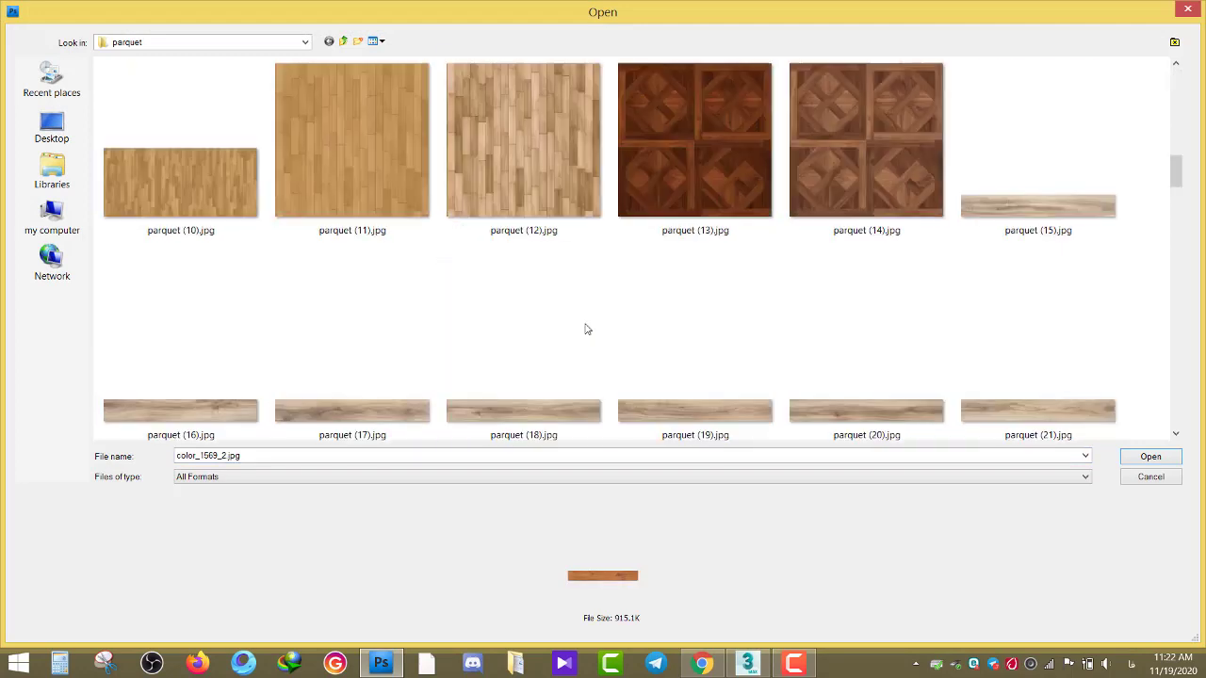
{"action": "scroll", "coordinate": [585, 325], "scroll_direction": "down", "scroll_amount": 3}
{"action": "mouse_move", "coordinate": [585, 321]}
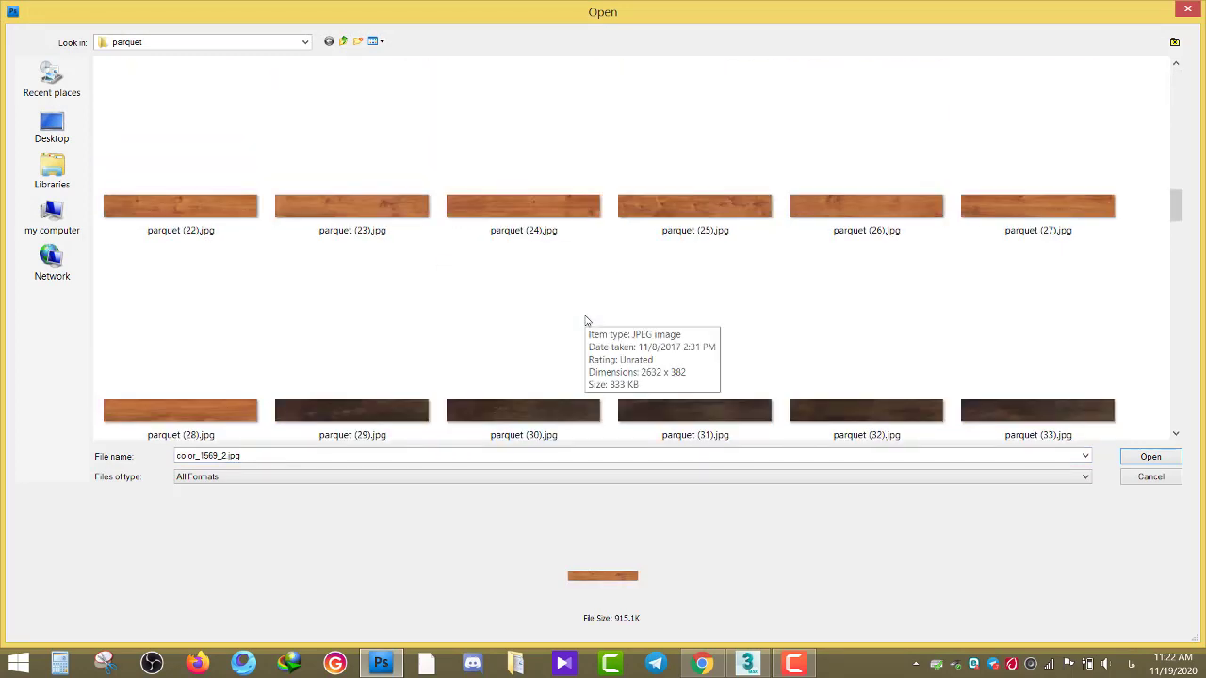
{"action": "scroll", "coordinate": [585, 321], "scroll_direction": "down", "scroll_amount": 3}
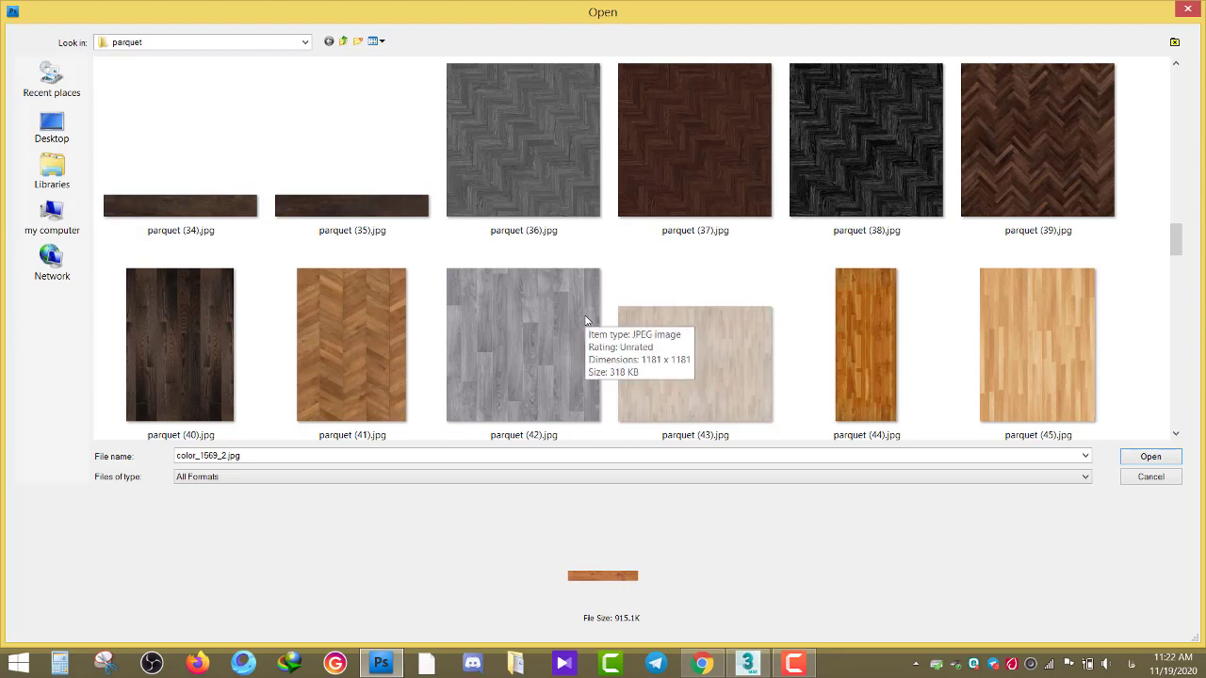
{"action": "scroll", "coordinate": [584, 320], "scroll_direction": "down", "scroll_amount": 1}
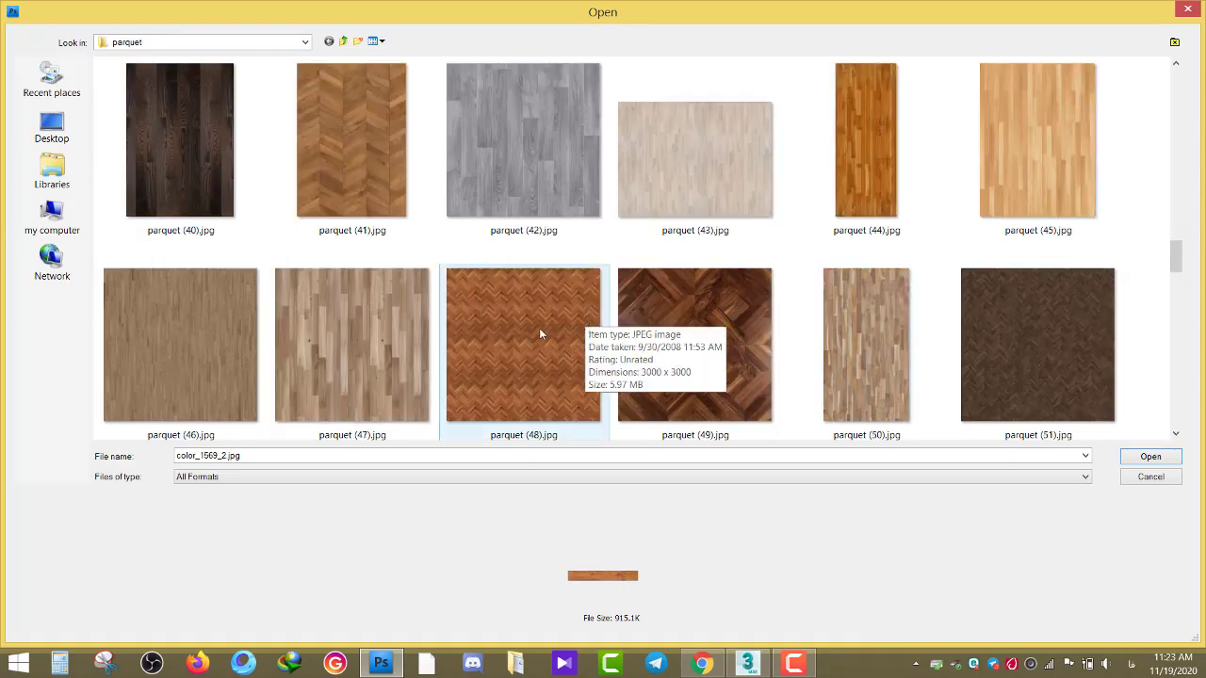
{"action": "left_click", "coordinate": [676, 330]}
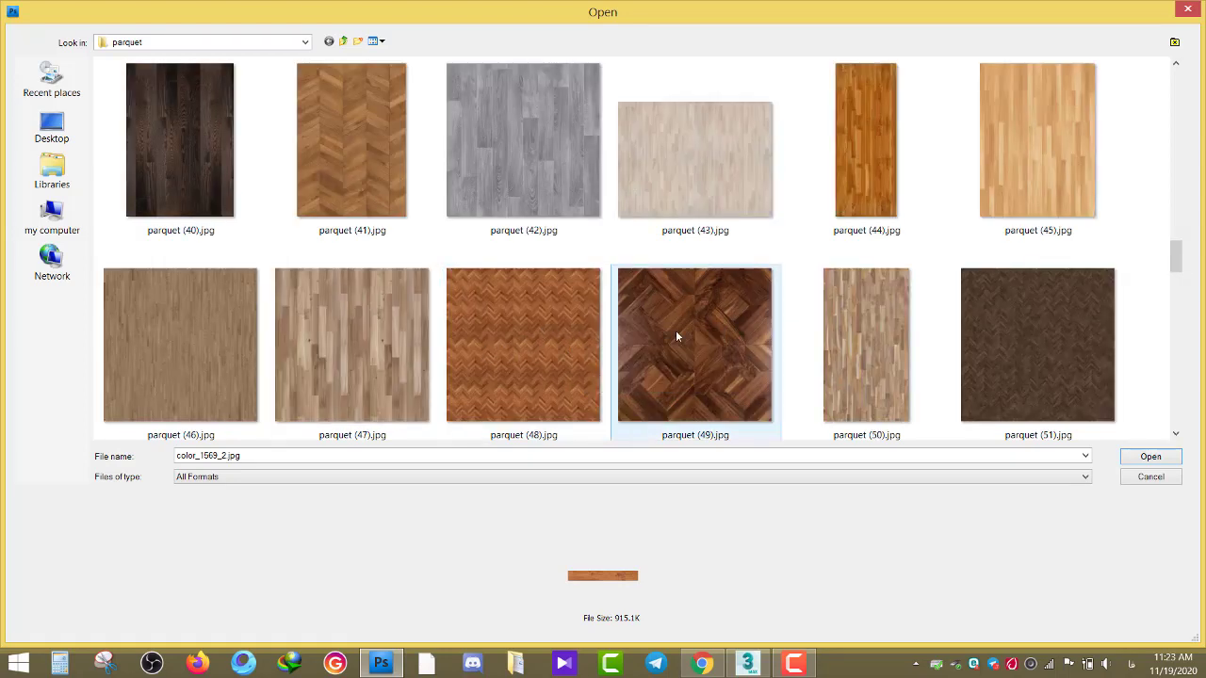
{"action": "scroll", "coordinate": [439, 350], "scroll_direction": "down", "scroll_amount": 1}
{"action": "left_click", "coordinate": [339, 147]}
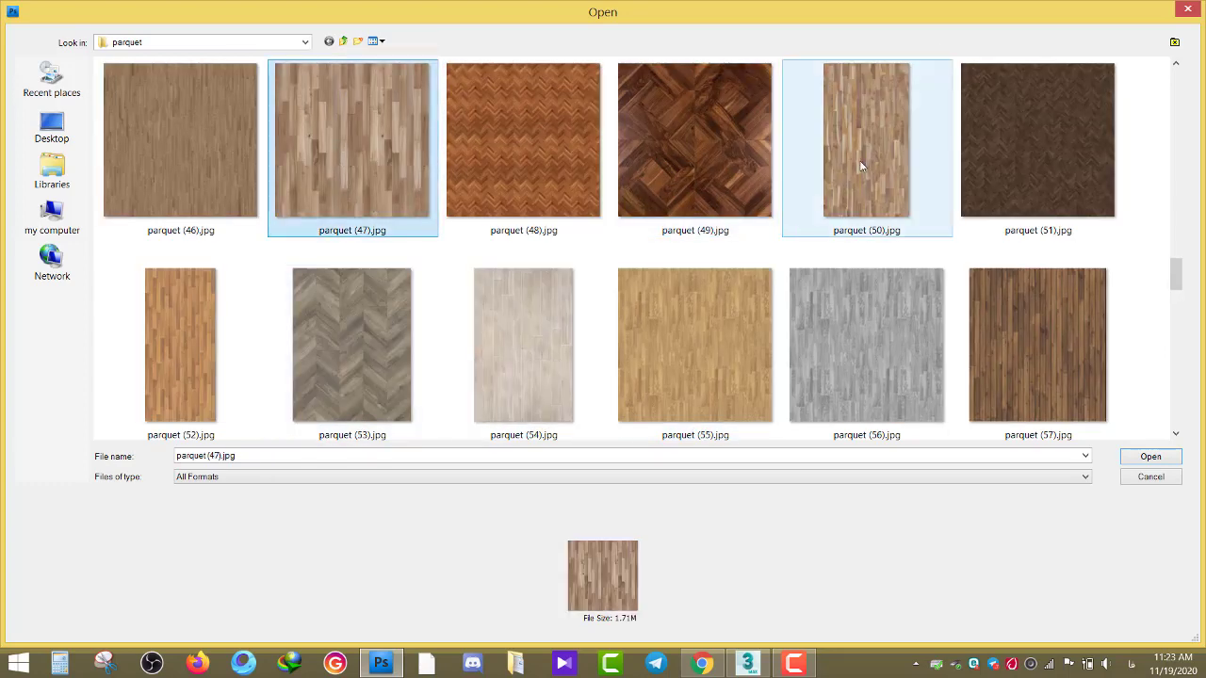
{"action": "scroll", "coordinate": [517, 234], "scroll_direction": "down", "scroll_amount": 1}
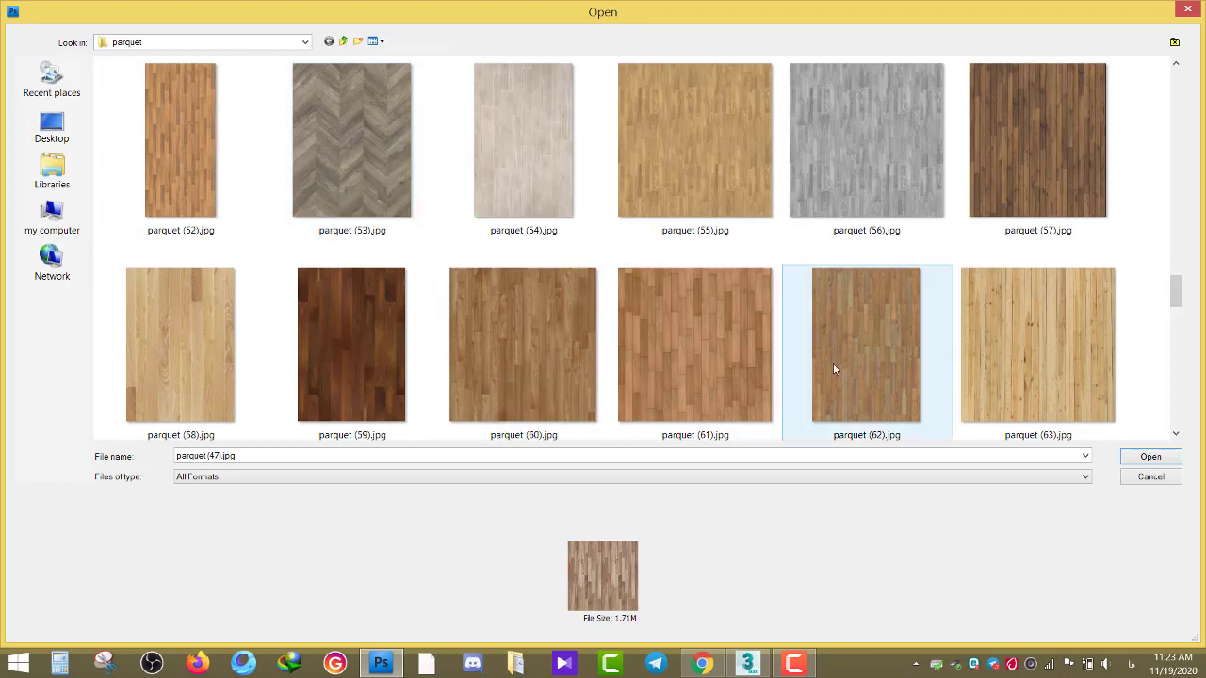
{"action": "scroll", "coordinate": [565, 357], "scroll_direction": "down", "scroll_amount": 1}
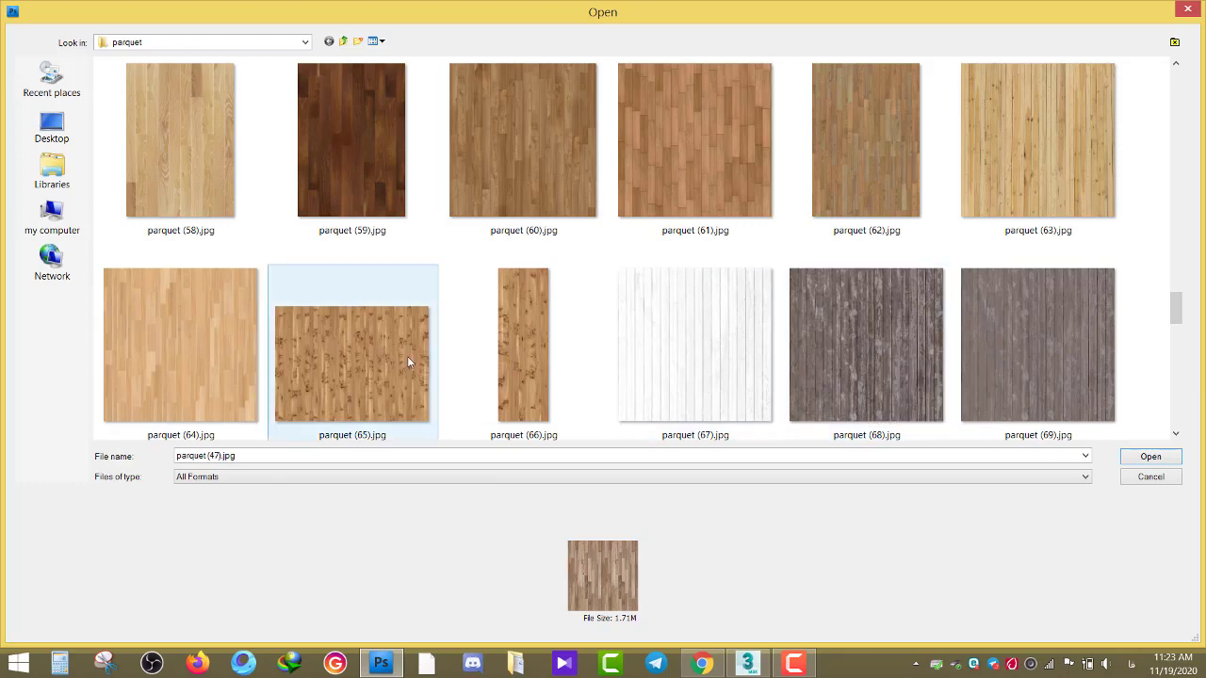
{"action": "scroll", "coordinate": [290, 348], "scroll_direction": "down", "scroll_amount": 2}
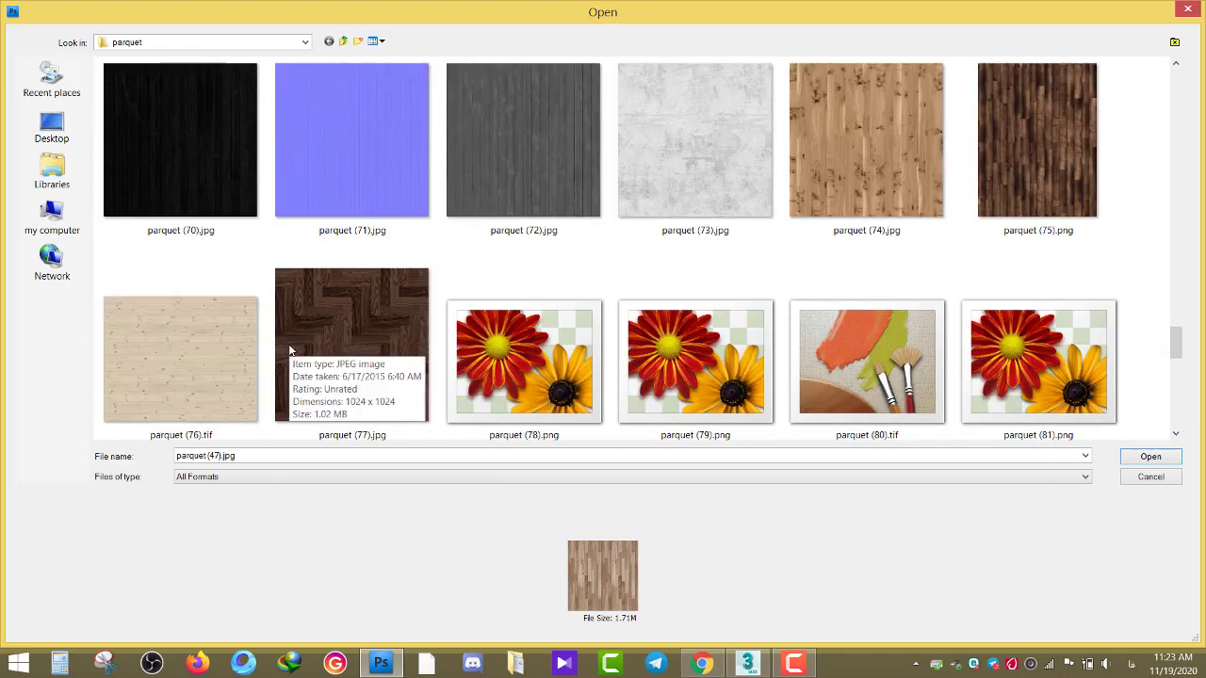
{"action": "left_click", "coordinate": [674, 360]}
Open parquet (79) and convert its locked Background into Layer 0.
{"action": "double_click", "coordinate": [699, 292]}
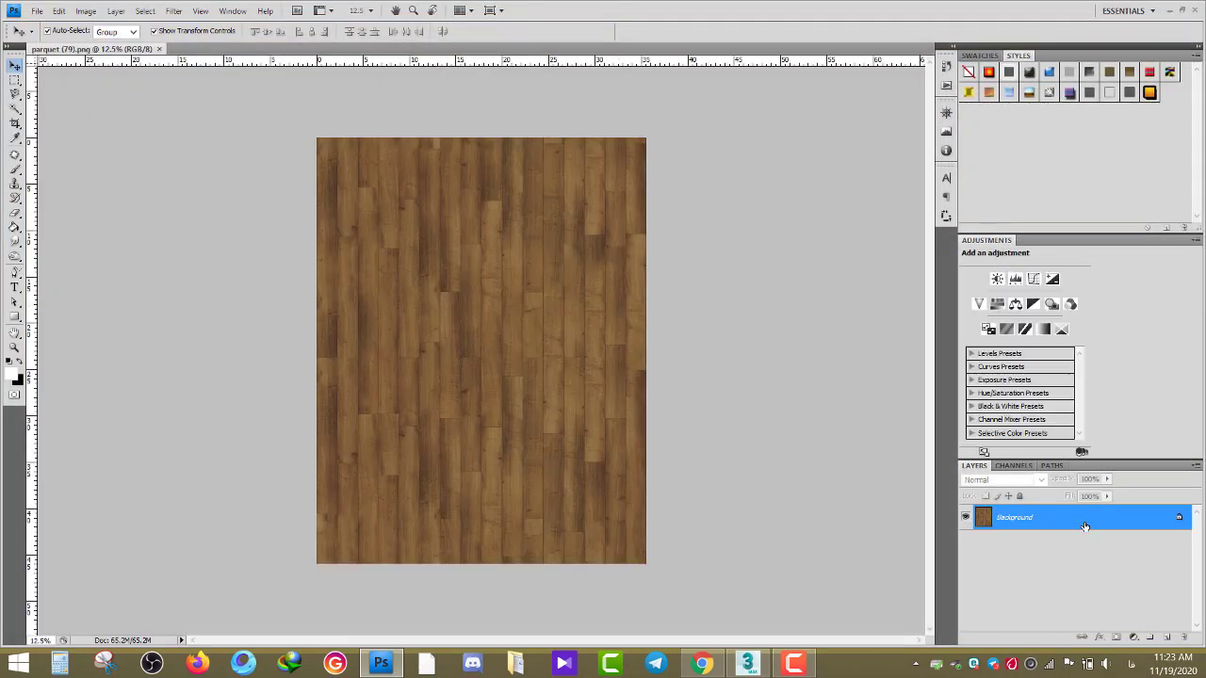
{"action": "double_click", "coordinate": [1084, 526]}
{"action": "key", "text": "Return"}
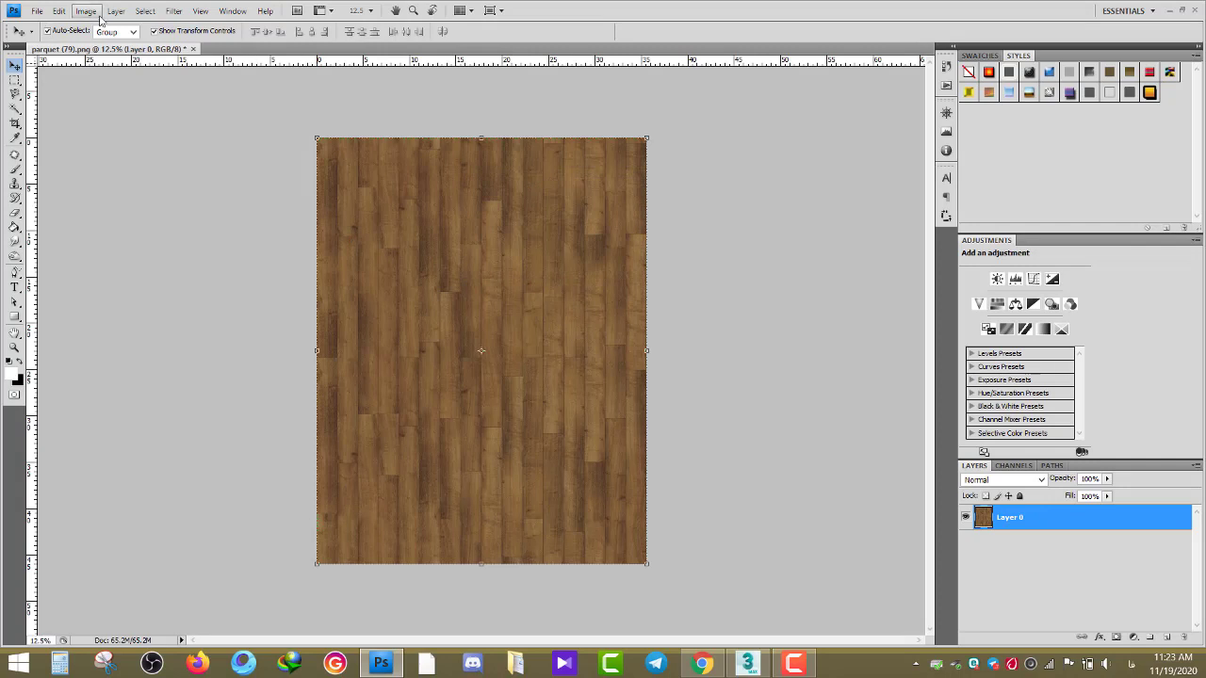
Widen the canvas to 45.97 cm and shift the wood flush to the left edge.
{"action": "left_click", "coordinate": [85, 10]}
{"action": "left_click", "coordinate": [111, 140]}
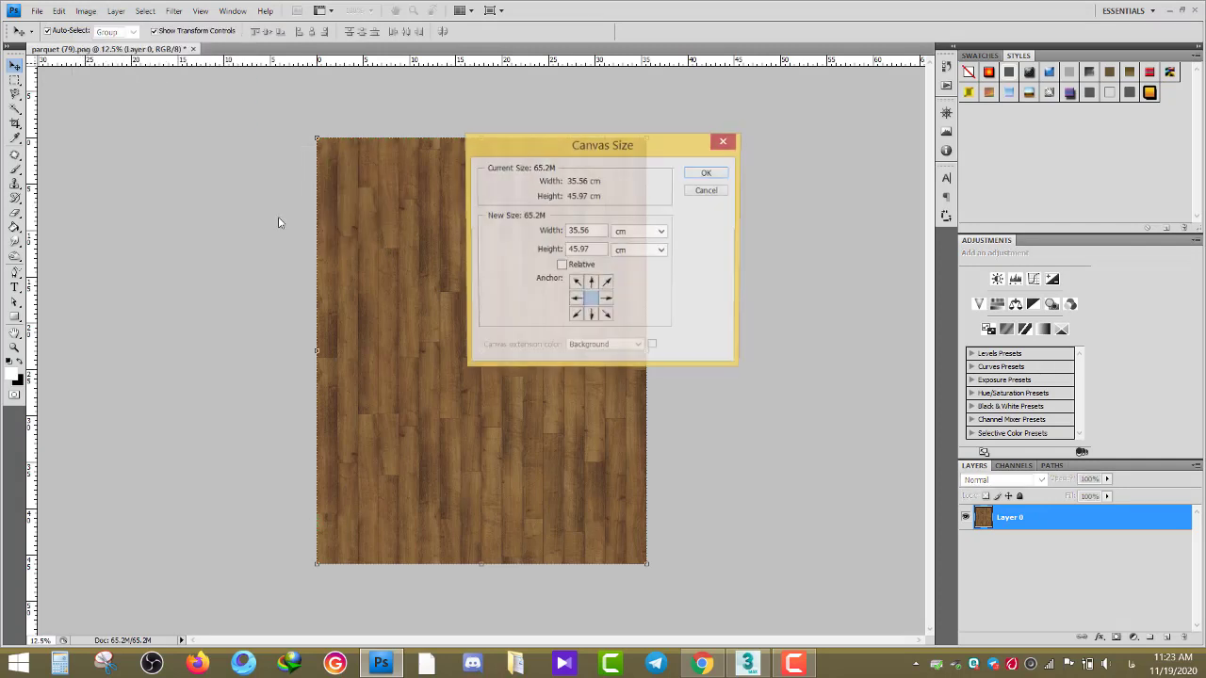
{"action": "double_click", "coordinate": [593, 230]}
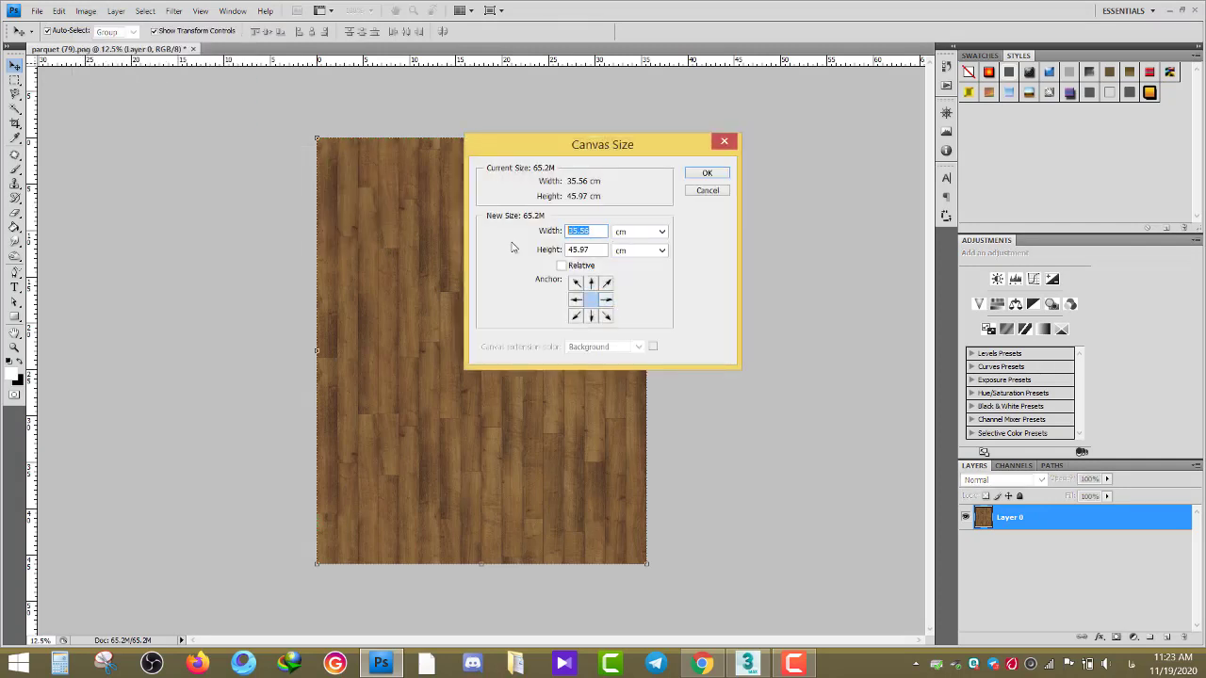
{"action": "type", "text": "45.97"}
{"action": "left_click", "coordinate": [704, 175]}
{"action": "left_click_drag", "start_coordinate": [450, 472], "coordinate": [401, 473]}
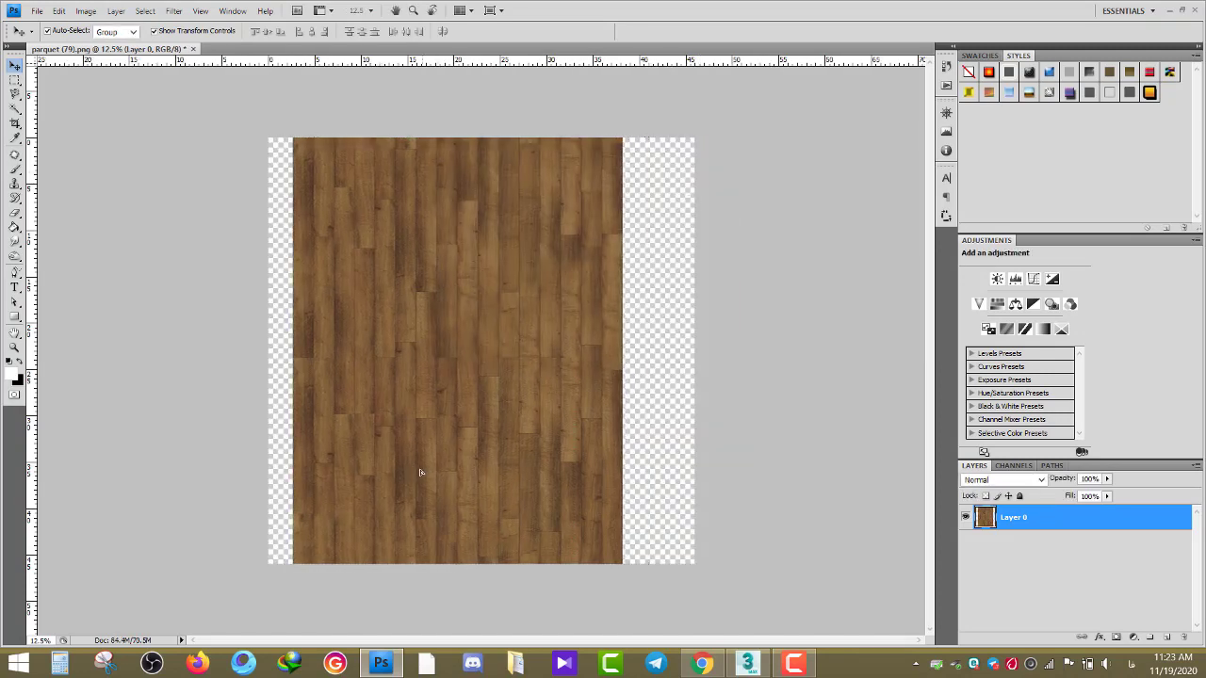
Duplicate Layer 0, slide the copy into the right strip, and merge both layers.
{"action": "right_click", "coordinate": [1048, 521]}
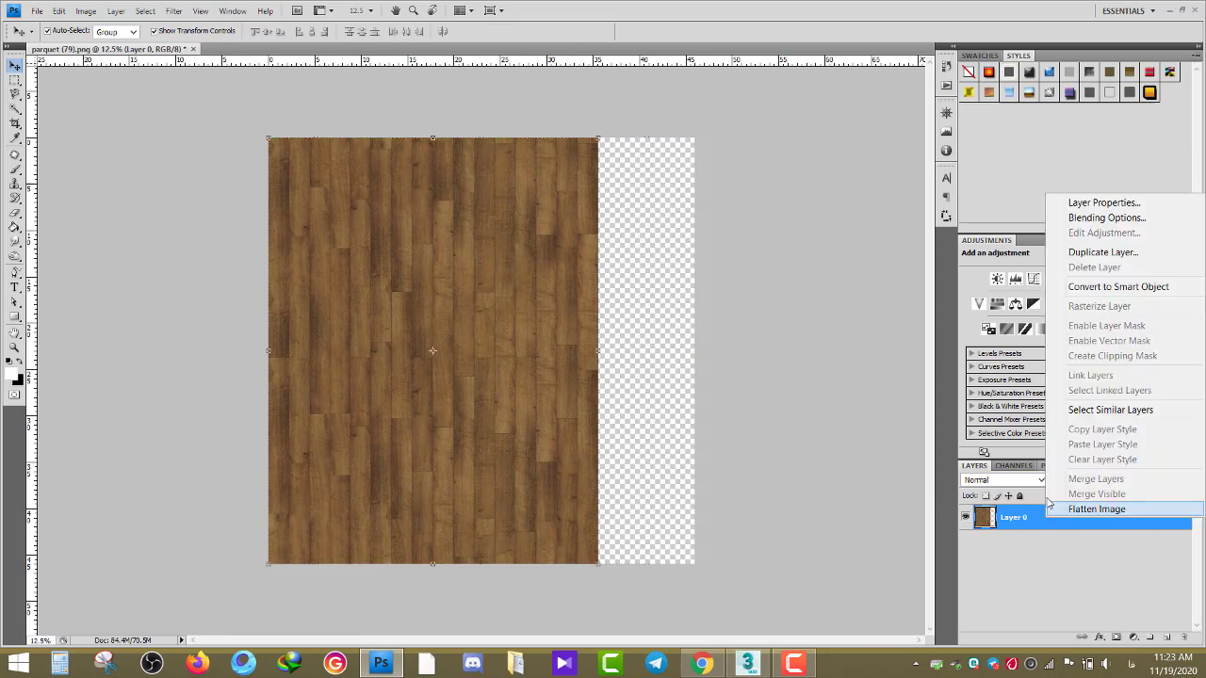
{"action": "left_click", "coordinate": [1067, 255]}
{"action": "key", "text": "Return"}
{"action": "left_click_drag", "start_coordinate": [700, 421], "coordinate": [800, 415]}
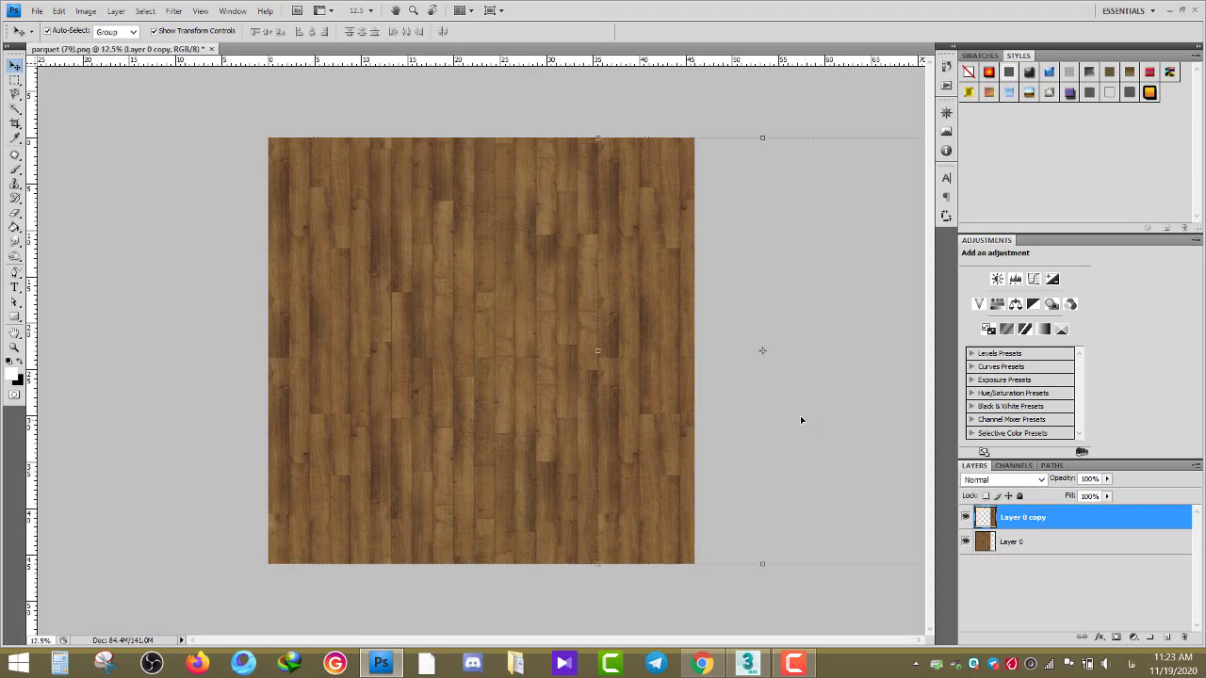
{"action": "left_click", "coordinate": [1034, 543], "text": "shift"}
{"action": "right_click", "coordinate": [1026, 522]}
{"action": "left_click", "coordinate": [1048, 476]}
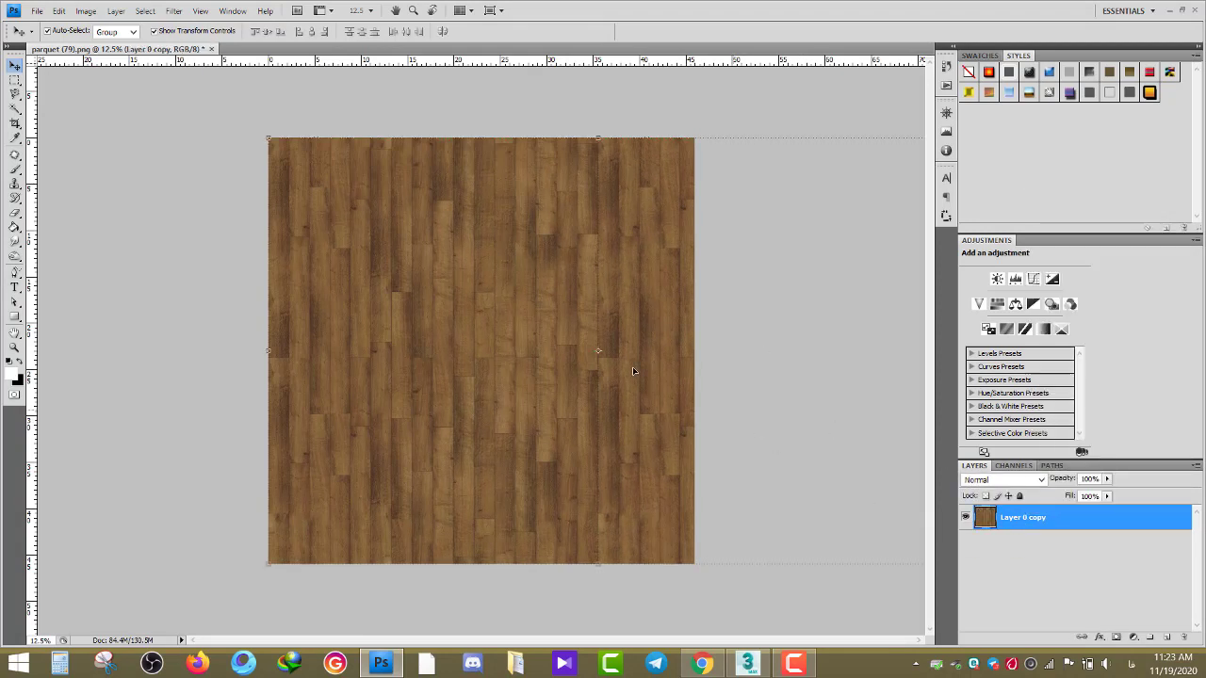
Crop the image to the square wood area.
{"action": "left_click", "coordinate": [15, 123]}
{"action": "left_click_drag", "start_coordinate": [268, 139], "coordinate": [789, 600]}
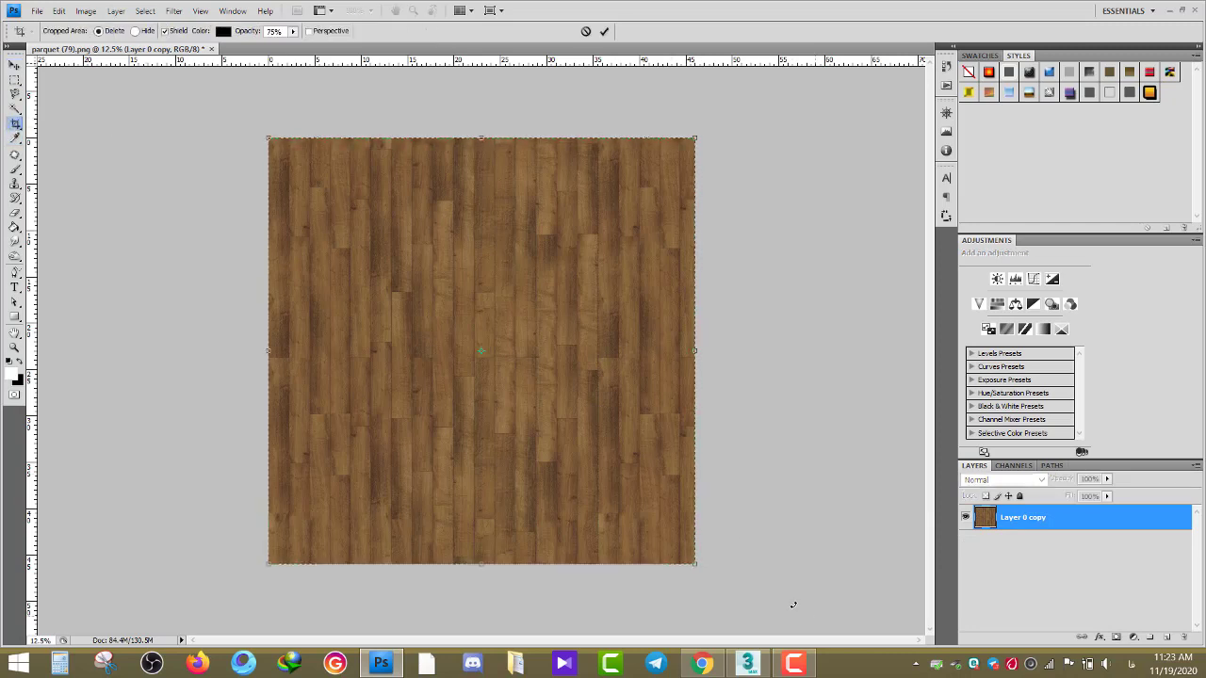
{"action": "left_click", "coordinate": [15, 65]}
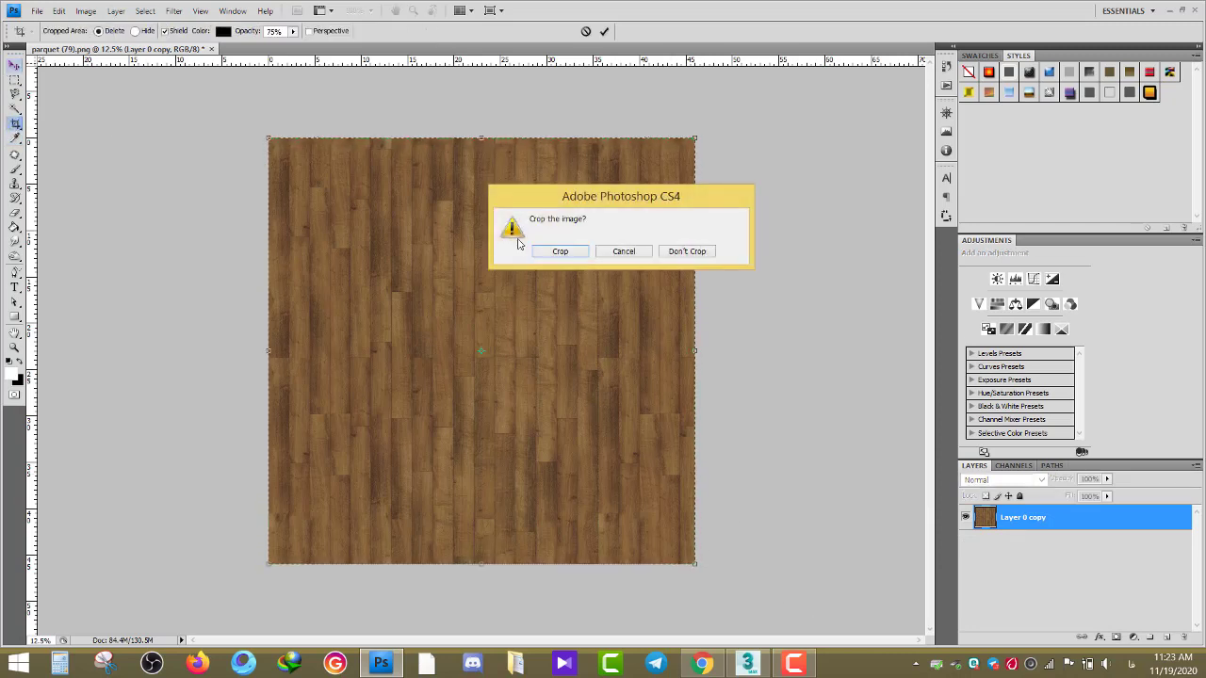
{"action": "left_click", "coordinate": [550, 253]}
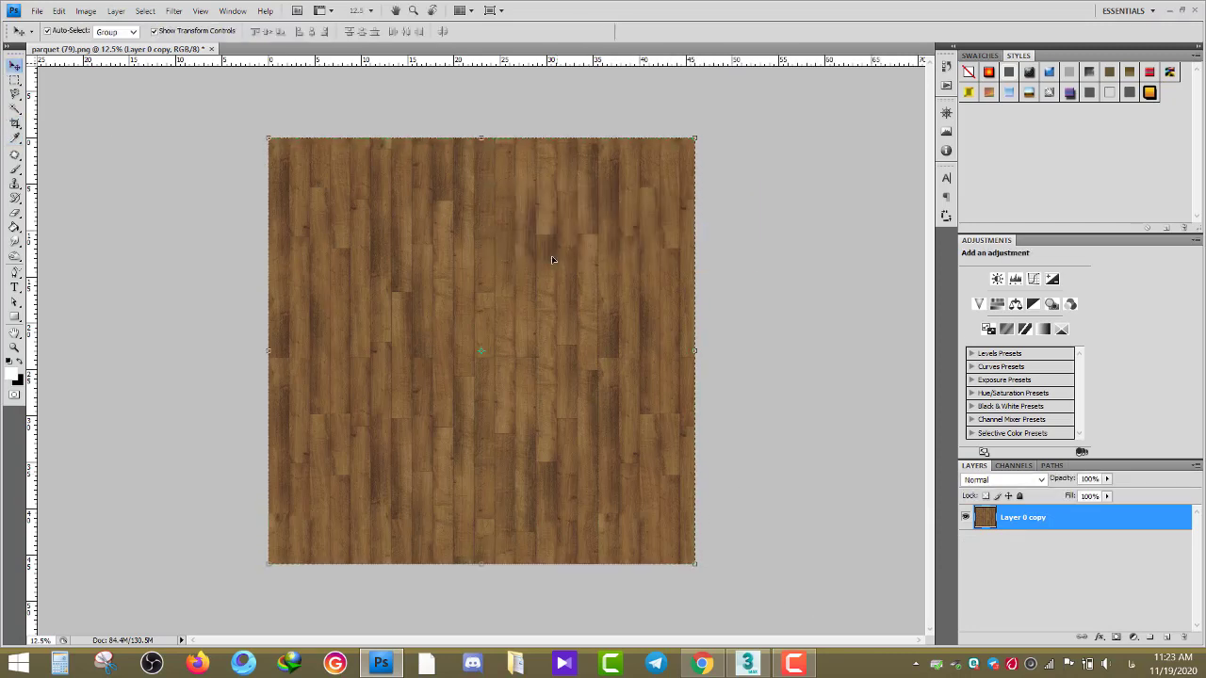
Apply Offset with Wrap Around, shifting the texture 4710 pixels down to expose plank seams.
{"action": "left_click", "coordinate": [173, 10]}
{"action": "mouse_move", "coordinate": [188, 306]}
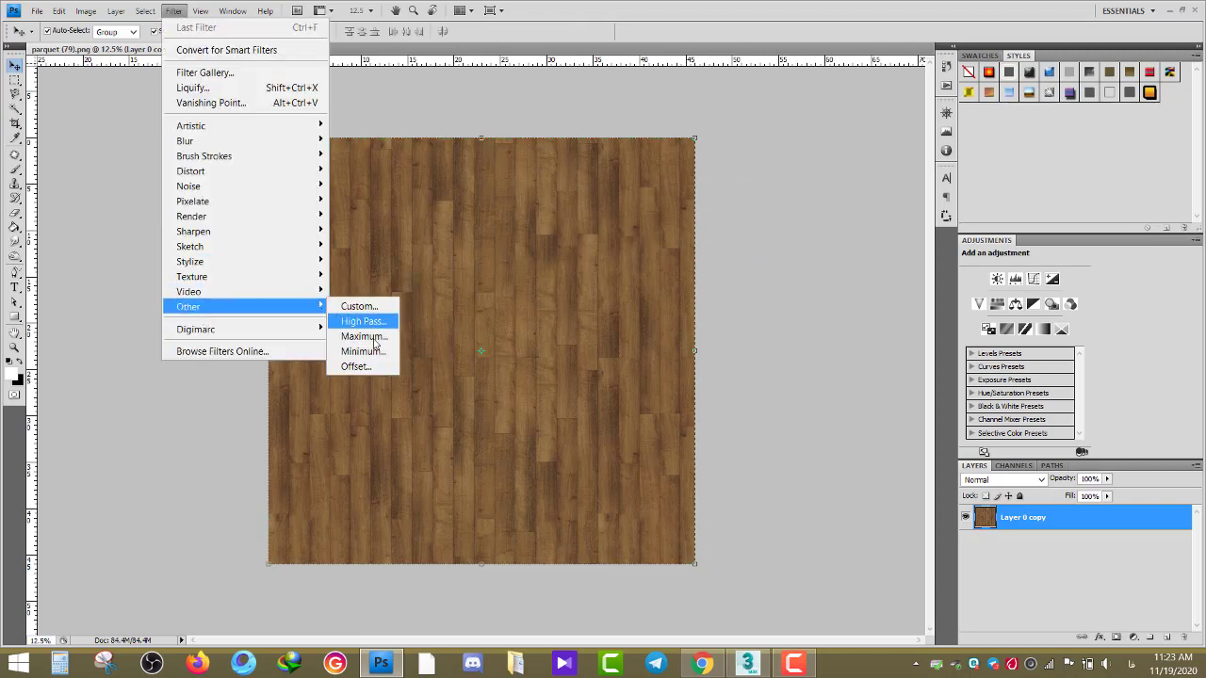
{"action": "left_click", "coordinate": [378, 361]}
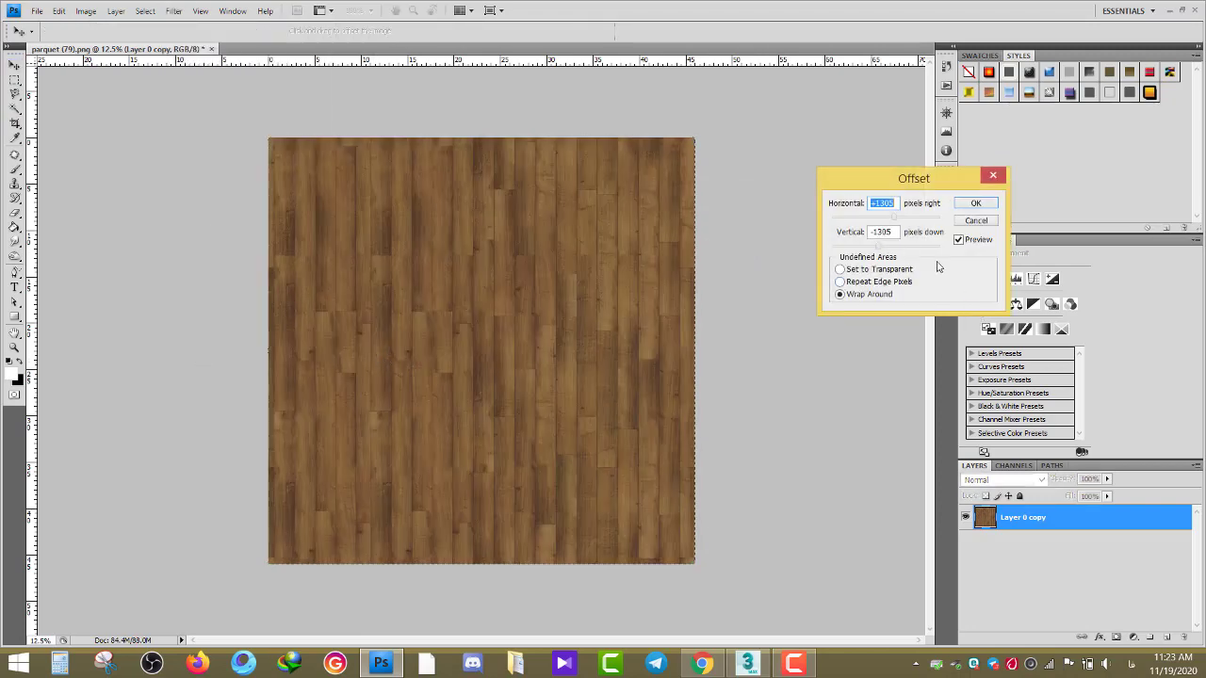
{"action": "left_click_drag", "start_coordinate": [892, 217], "coordinate": [858, 221]}
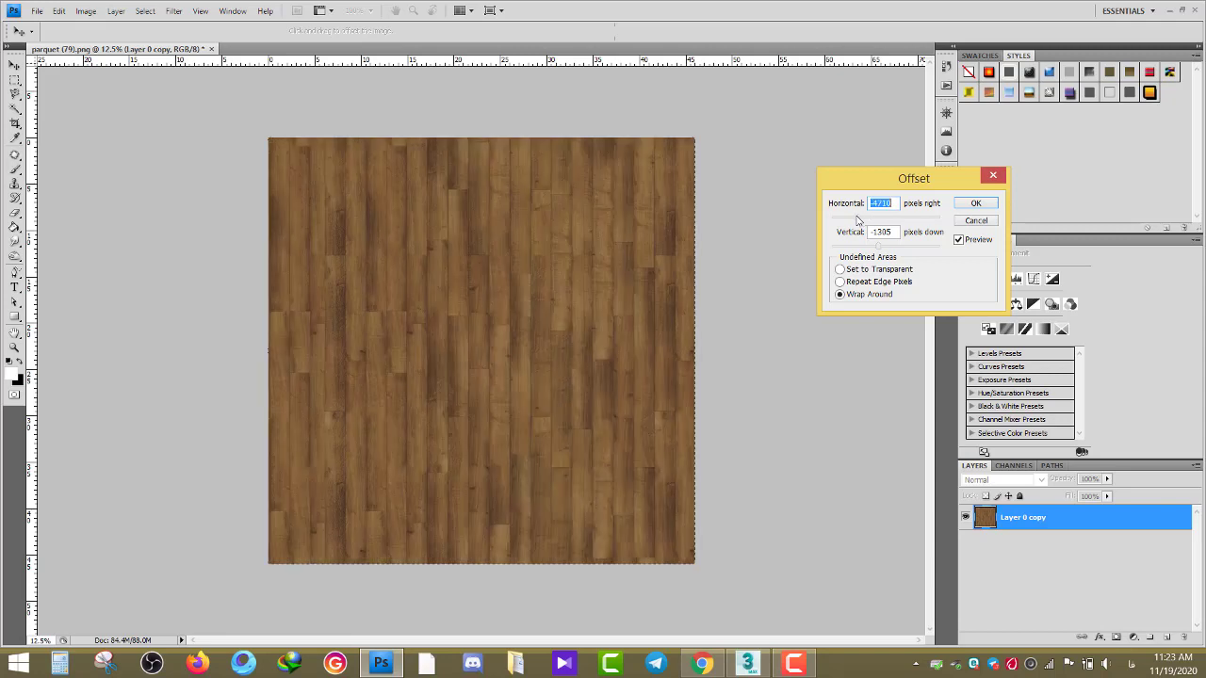
{"action": "left_click_drag", "start_coordinate": [858, 221], "coordinate": [903, 221]}
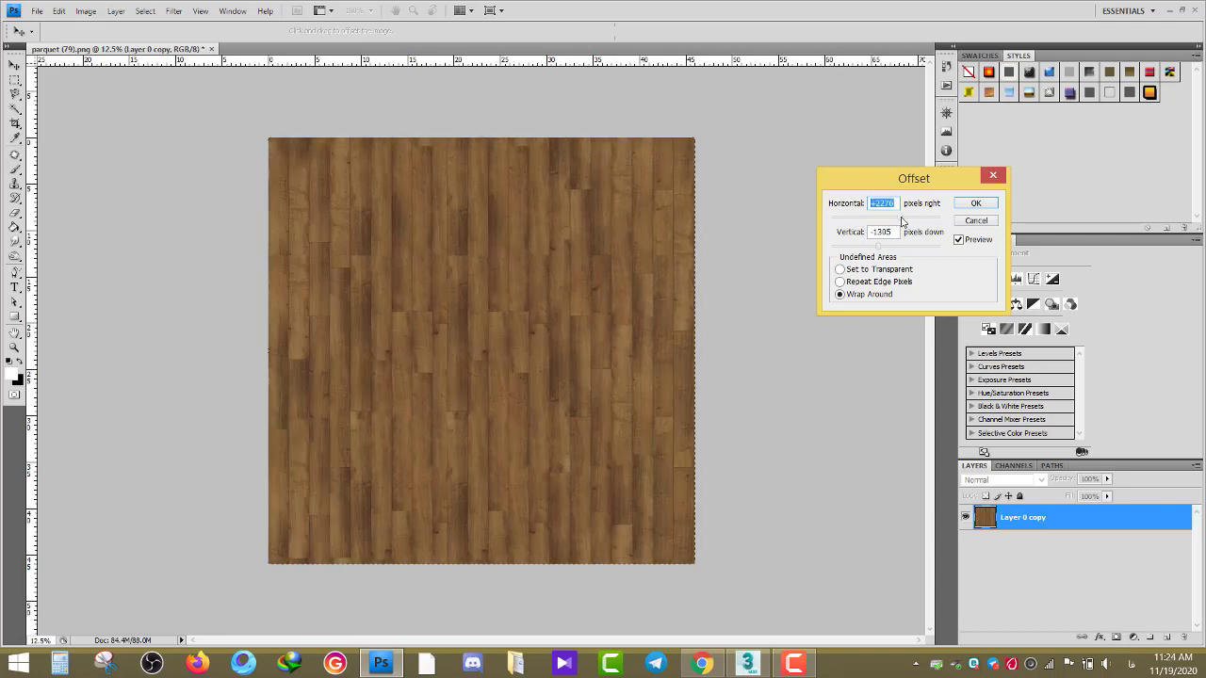
{"action": "left_click_drag", "start_coordinate": [895, 247], "coordinate": [914, 248]}
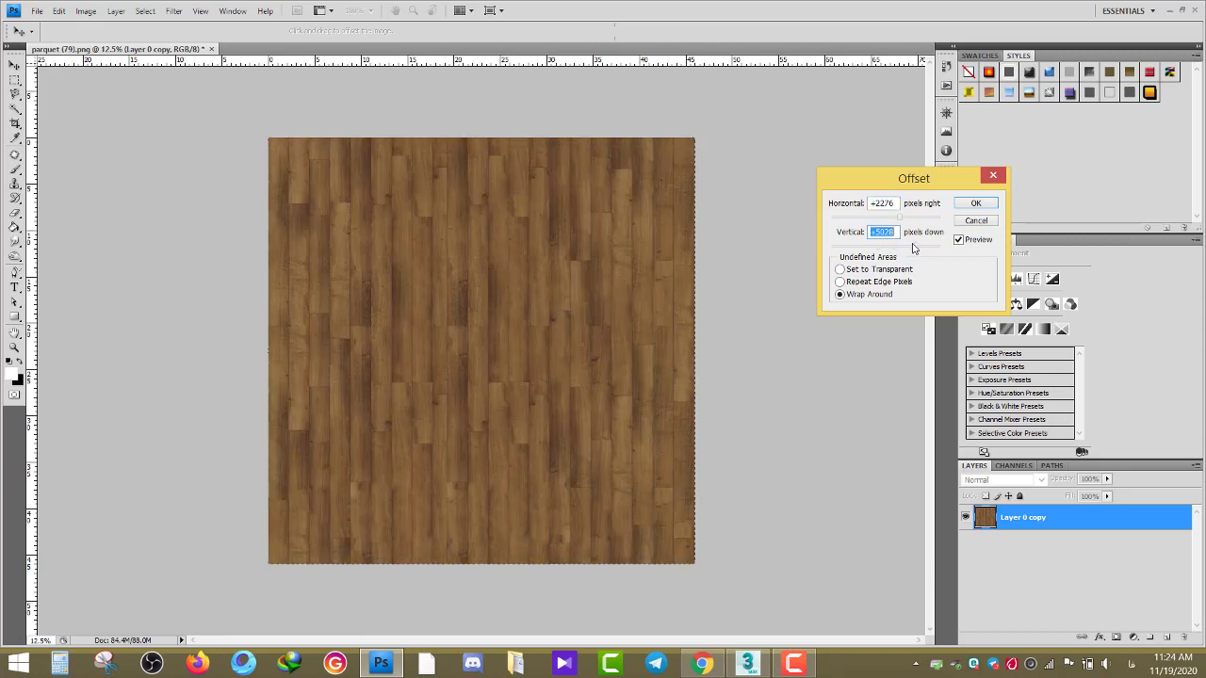
{"action": "key", "text": "BackSpace"}
{"action": "left_click_drag", "start_coordinate": [913, 248], "coordinate": [850, 219]}
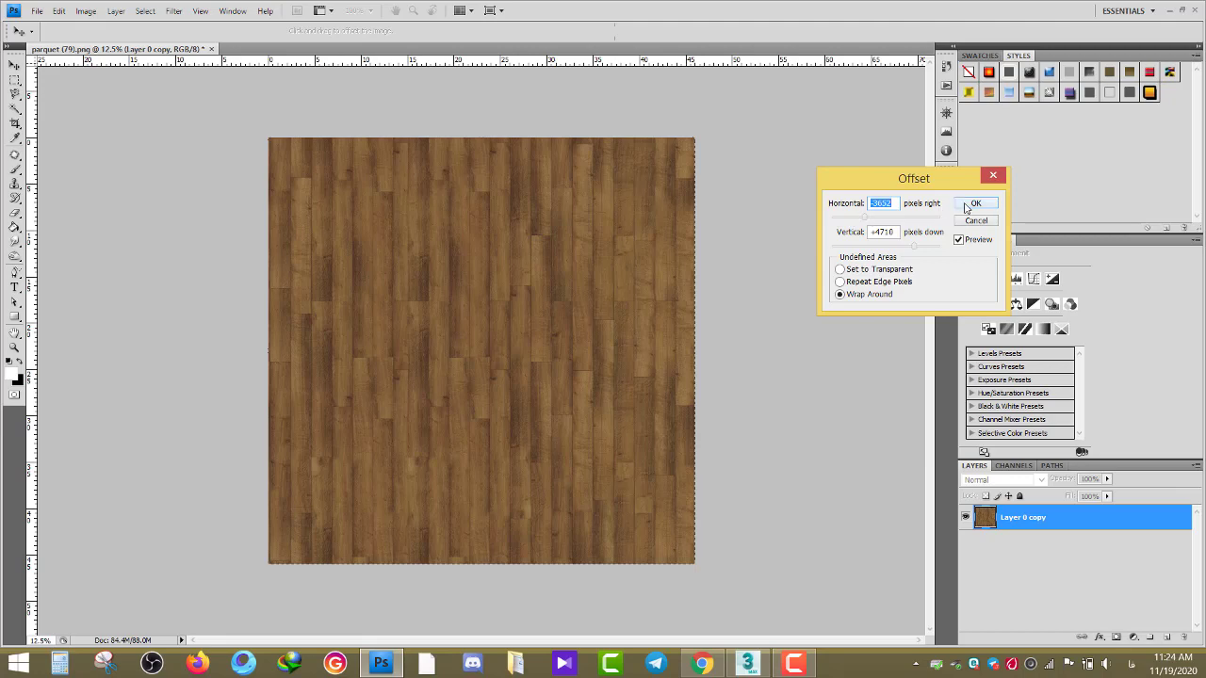
{"action": "left_click", "coordinate": [977, 203]}
{"action": "key", "text": "ctrl+0"}
{"action": "scroll", "coordinate": [496, 372], "scroll_direction": "up", "scroll_amount": 4}
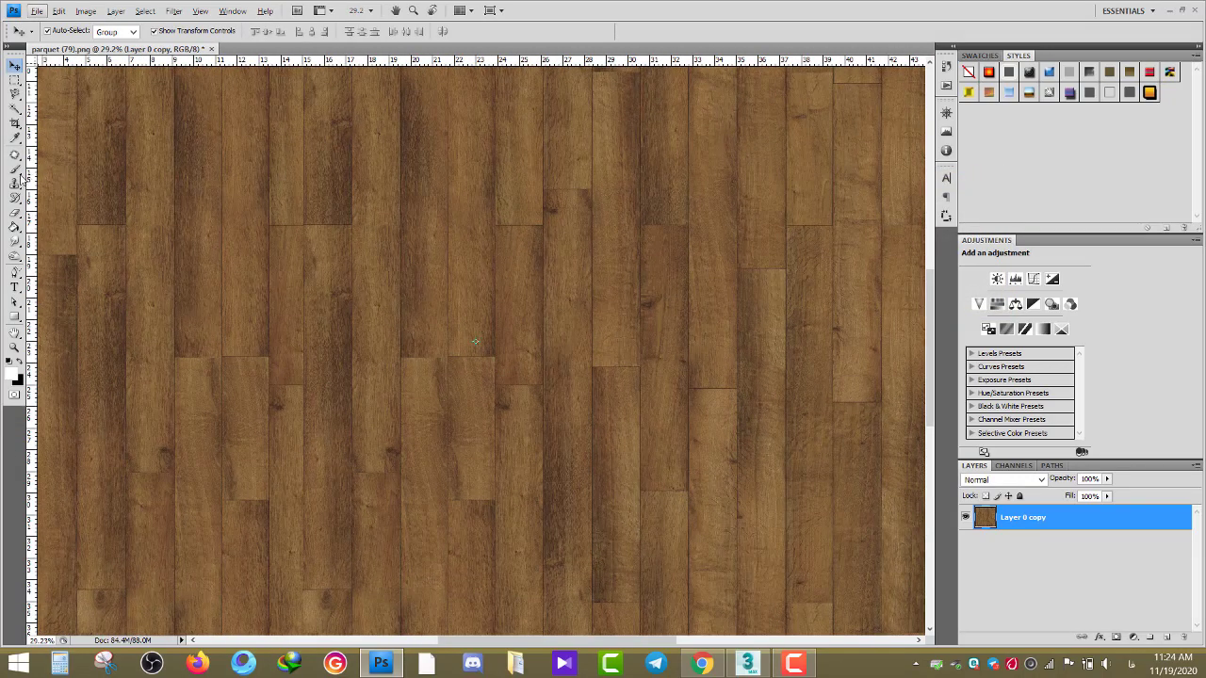
Set up the Clone Stamp with a soft 0% hardness brush of 162 px.
{"action": "left_click", "coordinate": [15, 184]}
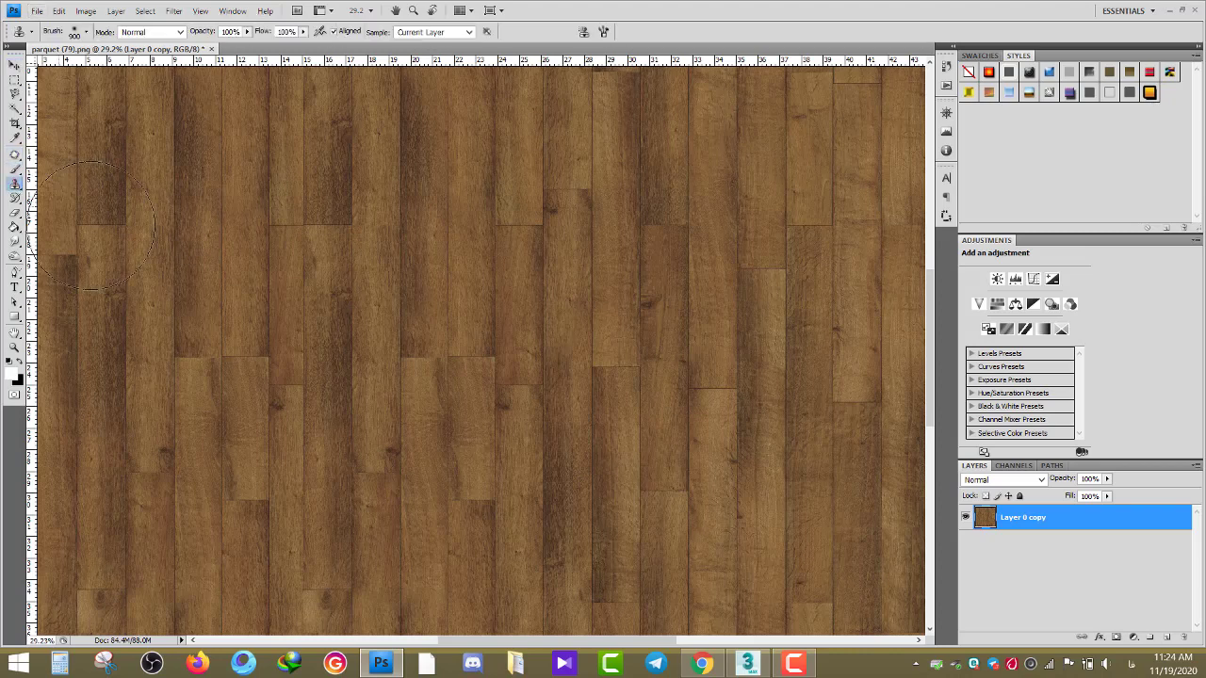
{"action": "key", "text": "bracketleft"}
{"action": "key", "text": "bracketright"}
{"action": "right_click", "coordinate": [414, 303]}
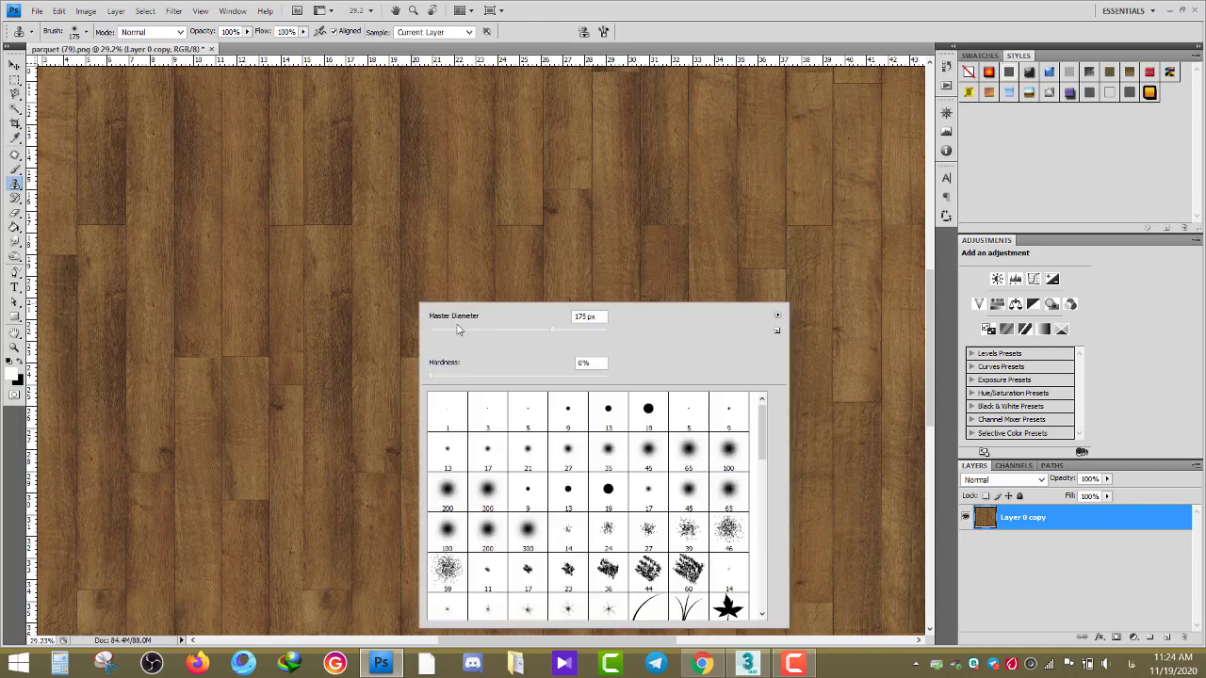
{"action": "left_click", "coordinate": [647, 456]}
{"action": "left_click_drag", "start_coordinate": [464, 334], "coordinate": [528, 333]}
{"action": "key", "text": "Return"}
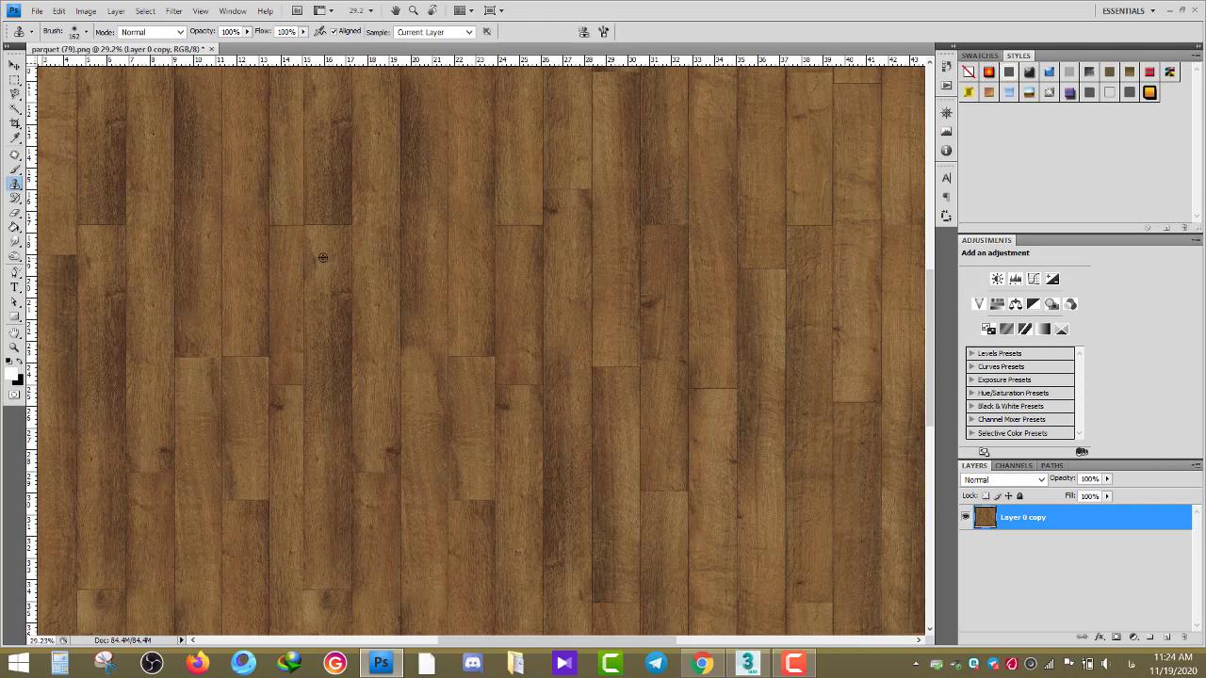
Clone wood grain over central plank seams, panning across upper, lower and right-edge boards.
{"action": "mouse_move", "coordinate": [314, 224]}
{"action": "left_mouse_down"}
{"action": "mouse_move", "coordinate": [345, 216]}
{"action": "mouse_move", "coordinate": [331, 291]}
{"action": "mouse_move", "coordinate": [336, 390]}
{"action": "left_mouse_up"}
{"action": "mouse_move", "coordinate": [319, 459]}
{"action": "left_mouse_down"}
{"action": "mouse_move", "coordinate": [477, 474]}
{"action": "mouse_move", "coordinate": [484, 380]}
{"action": "mouse_move", "coordinate": [472, 341]}
{"action": "left_mouse_up"}
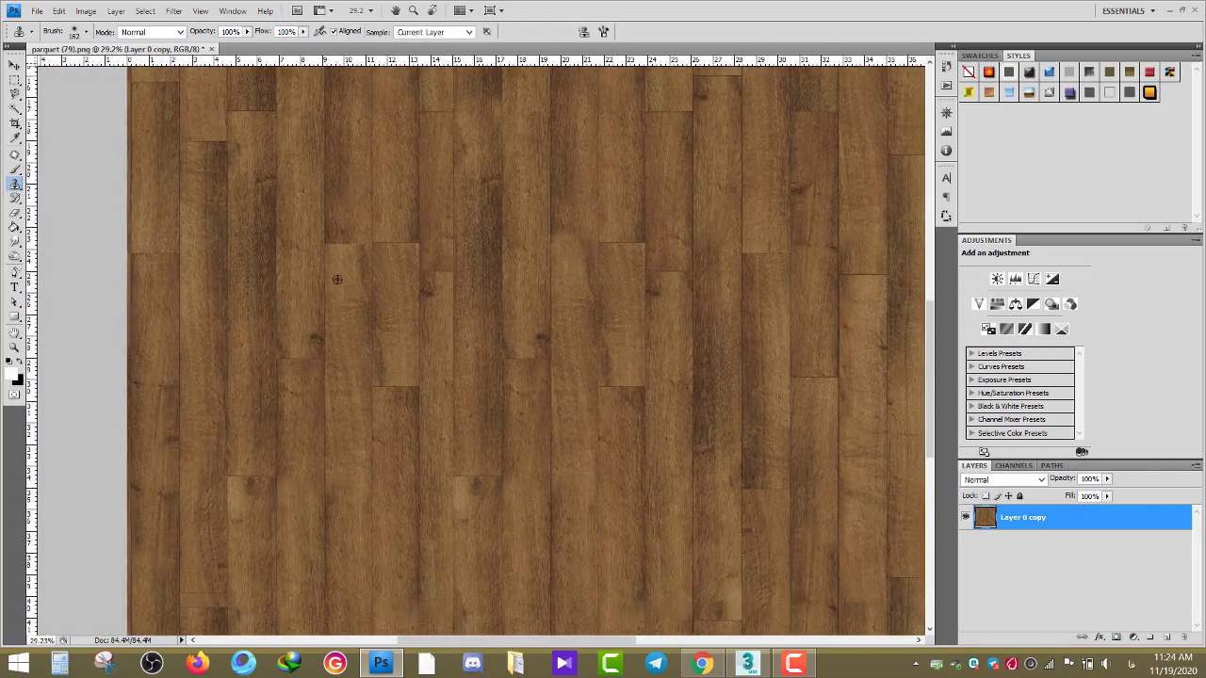
{"action": "mouse_move", "coordinate": [334, 243]}
{"action": "left_mouse_down"}
{"action": "mouse_move", "coordinate": [358, 236]}
{"action": "mouse_move", "coordinate": [345, 242]}
{"action": "left_mouse_up"}
{"action": "left_click", "coordinate": [336, 242]}
{"action": "left_click", "coordinate": [344, 230]}
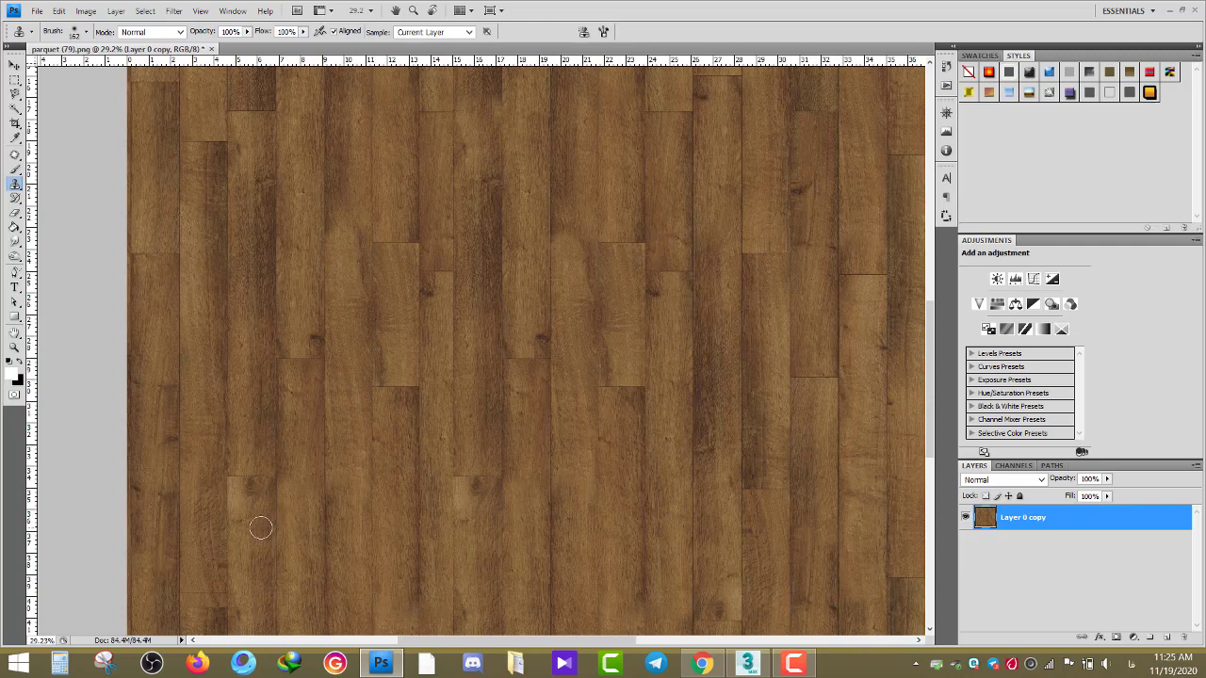
{"action": "mouse_move", "coordinate": [490, 480]}
{"action": "left_mouse_down"}
{"action": "mouse_move", "coordinate": [422, 535]}
{"action": "mouse_move", "coordinate": [490, 568]}
{"action": "mouse_move", "coordinate": [262, 494]}
{"action": "mouse_move", "coordinate": [272, 575]}
{"action": "left_mouse_up"}
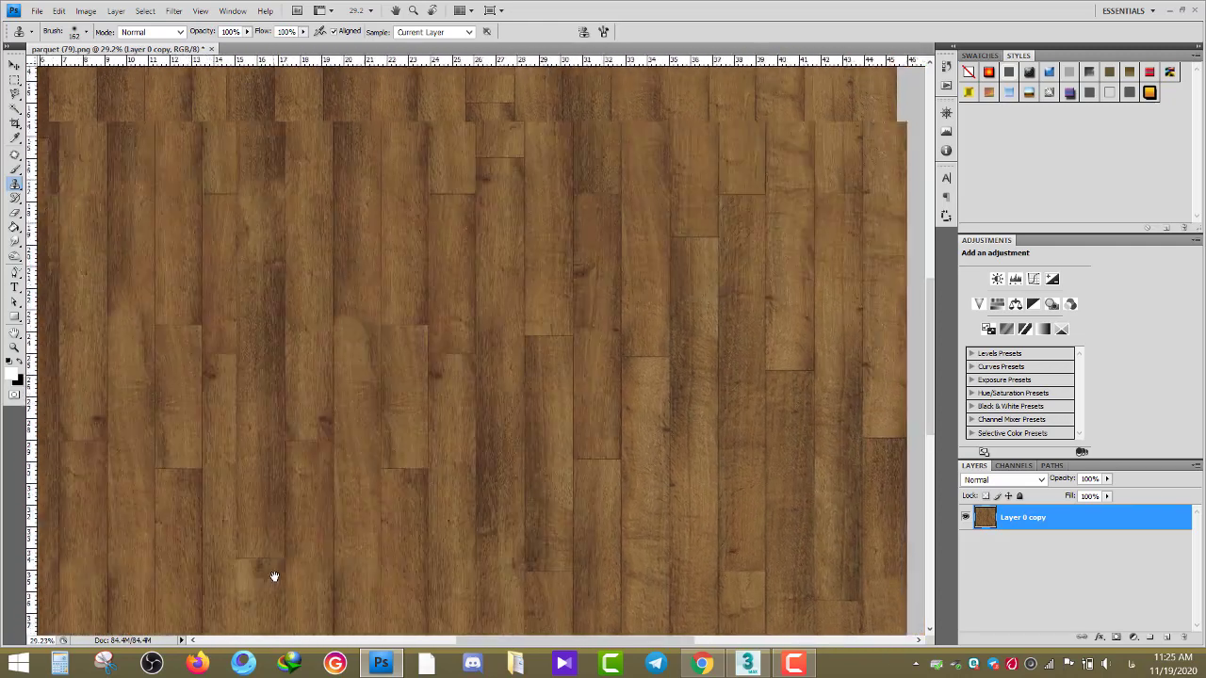
{"action": "mouse_move", "coordinate": [482, 409]}
{"action": "left_mouse_down"}
{"action": "mouse_move", "coordinate": [436, 489]}
{"action": "mouse_move", "coordinate": [440, 533]}
{"action": "mouse_move", "coordinate": [312, 425]}
{"action": "mouse_move", "coordinate": [323, 345]}
{"action": "left_mouse_up"}
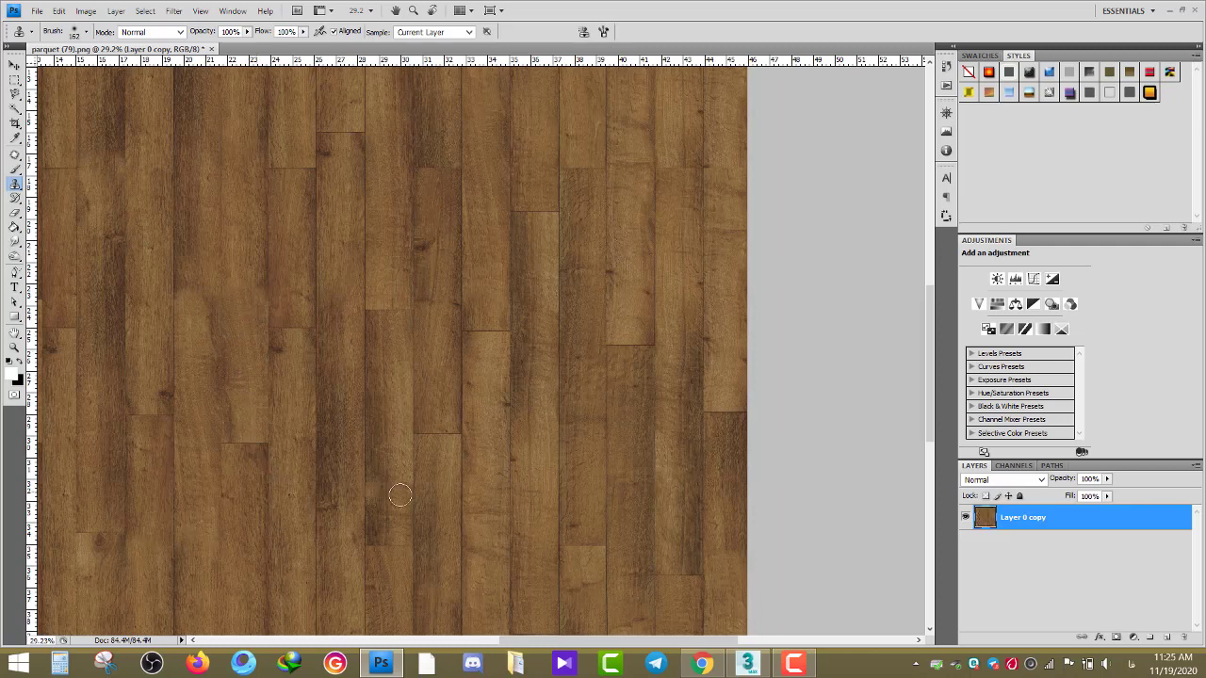
{"action": "left_click_drag", "start_coordinate": [547, 527], "coordinate": [481, 352]}
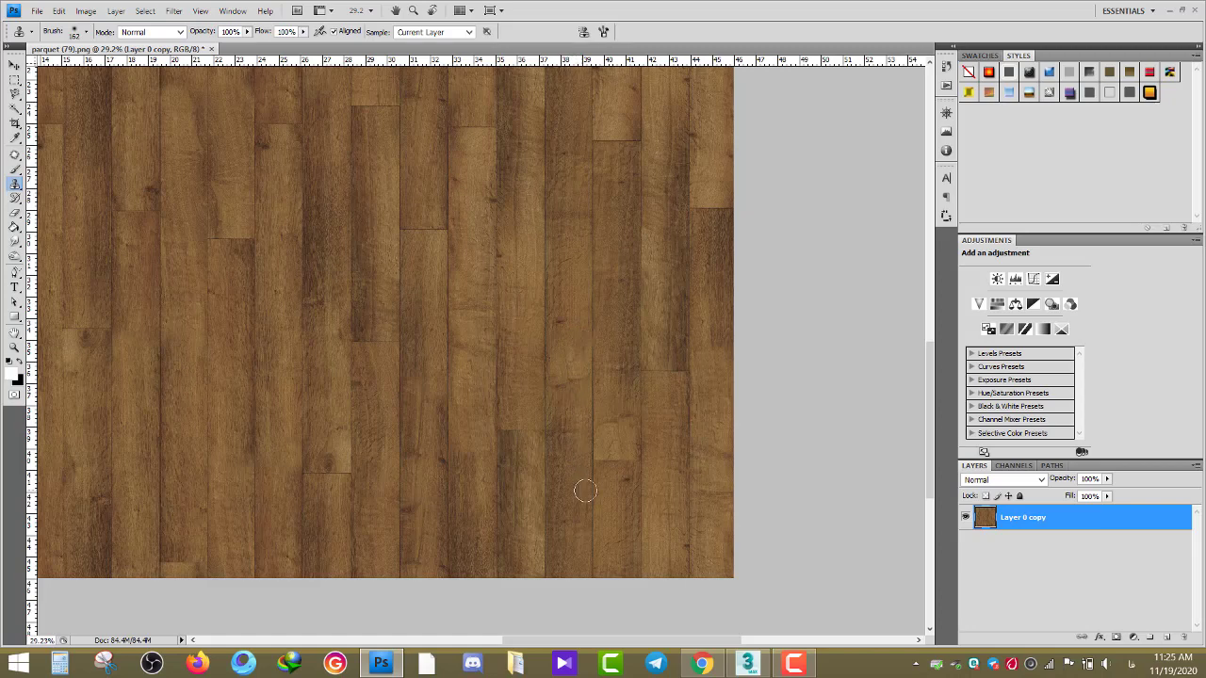
{"action": "left_click_drag", "start_coordinate": [574, 391], "coordinate": [463, 562]}
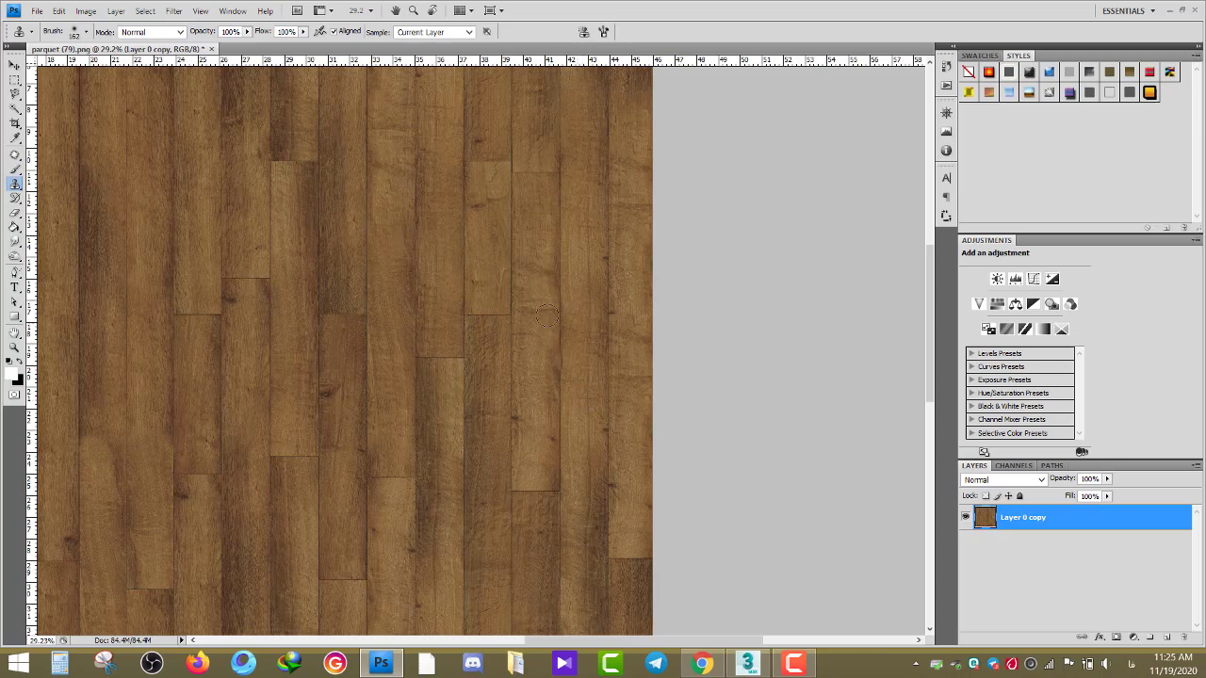
Clone wood over a plank seam in the lower middle of the texture.
{"action": "left_click_drag", "start_coordinate": [458, 332], "coordinate": [478, 446]}
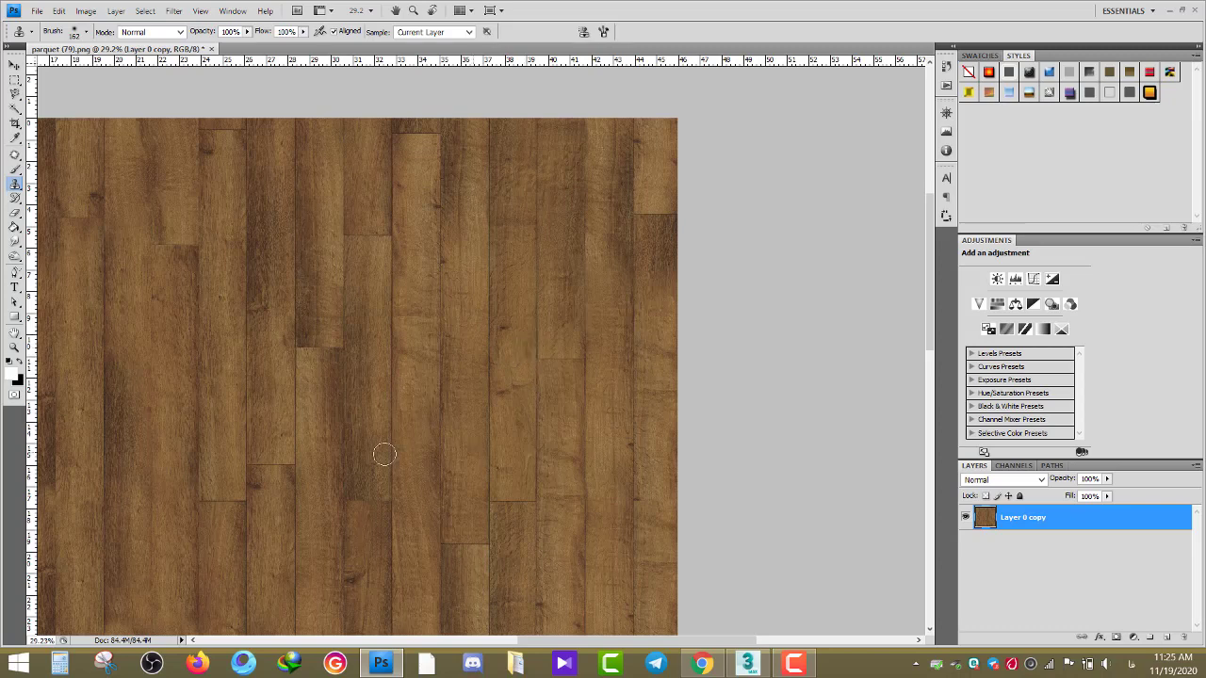
{"action": "left_click_drag", "start_coordinate": [316, 430], "coordinate": [439, 431]}
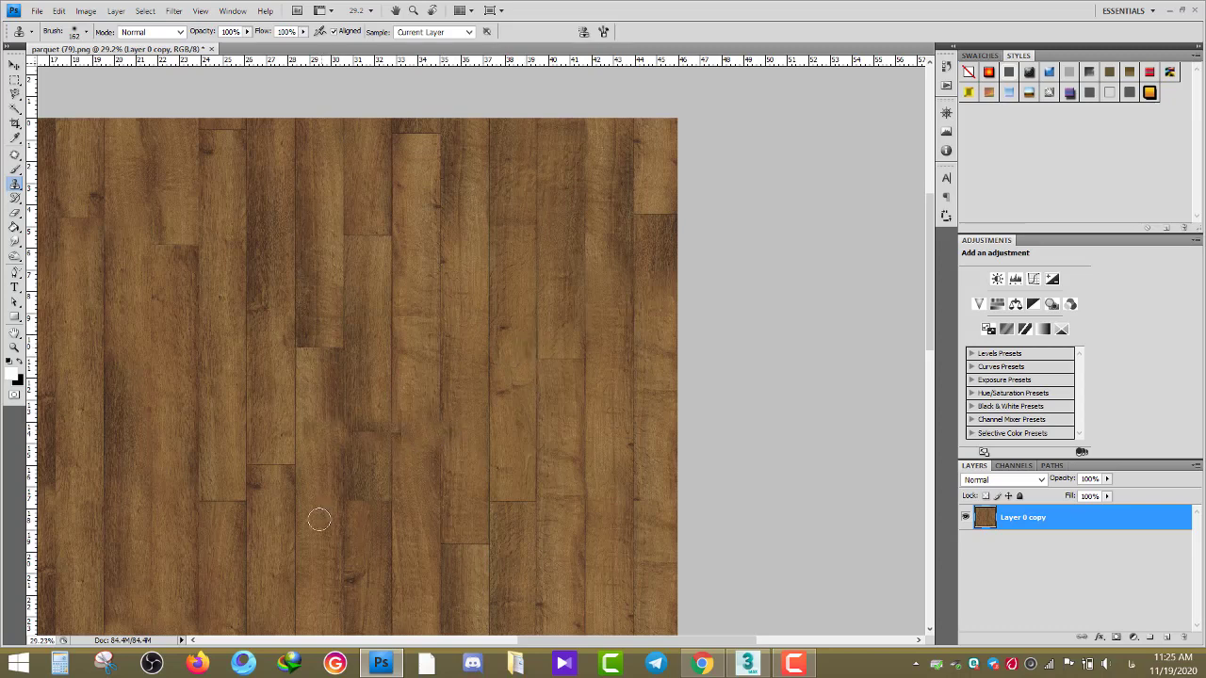
{"action": "left_click_drag", "start_coordinate": [278, 514], "coordinate": [401, 485]}
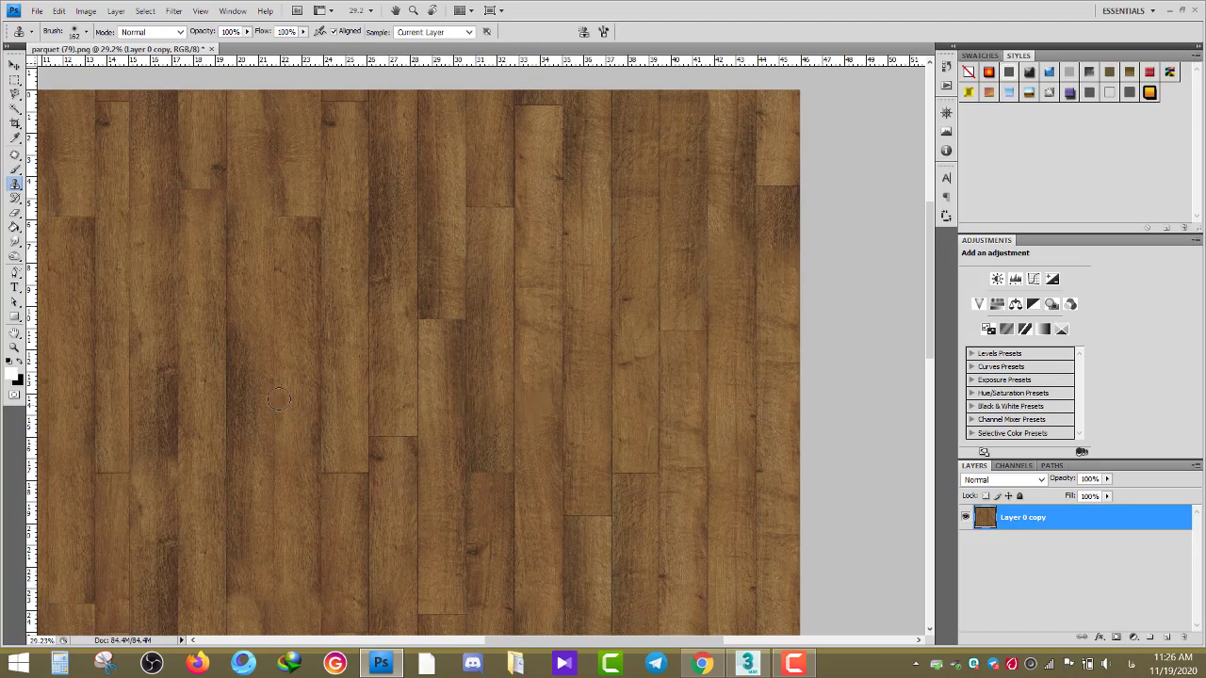
{"action": "mouse_move", "coordinate": [250, 382]}
{"action": "left_mouse_down"}
{"action": "mouse_move", "coordinate": [426, 434]}
{"action": "mouse_move", "coordinate": [554, 325]}
{"action": "mouse_move", "coordinate": [597, 425]}
{"action": "left_mouse_up"}
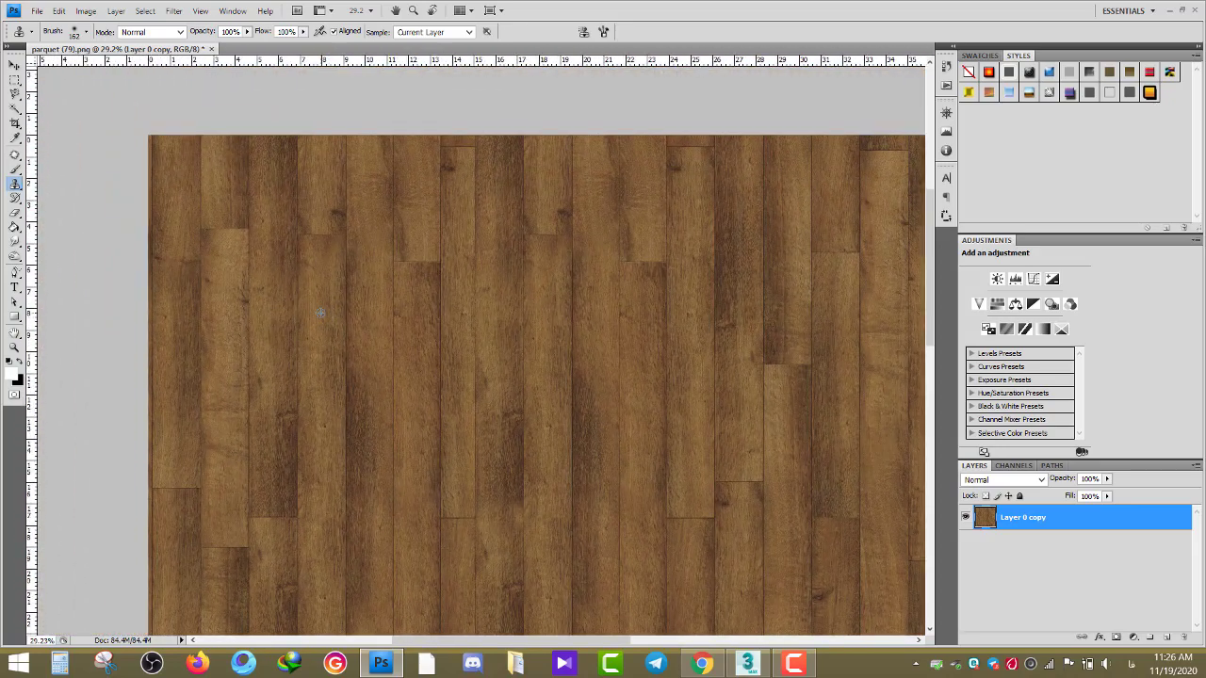
Undo a poorly blended stroke, resample clean wood, and repaint the left boards' seam.
{"action": "key", "text": "ctrl+z"}
{"action": "key", "text": "alt"}
{"action": "left_click_drag", "start_coordinate": [219, 591], "coordinate": [276, 433]}
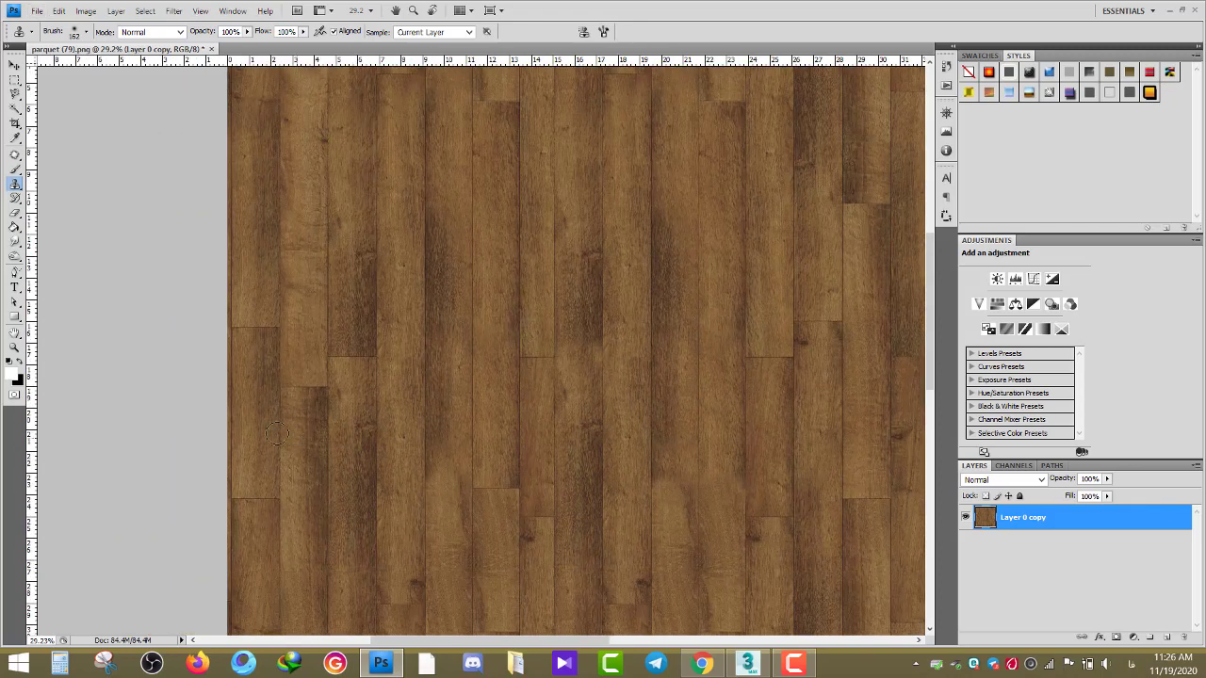
{"action": "left_click", "coordinate": [249, 390], "text": "alt"}
{"action": "left_click_drag", "start_coordinate": [243, 327], "coordinate": [269, 326]}
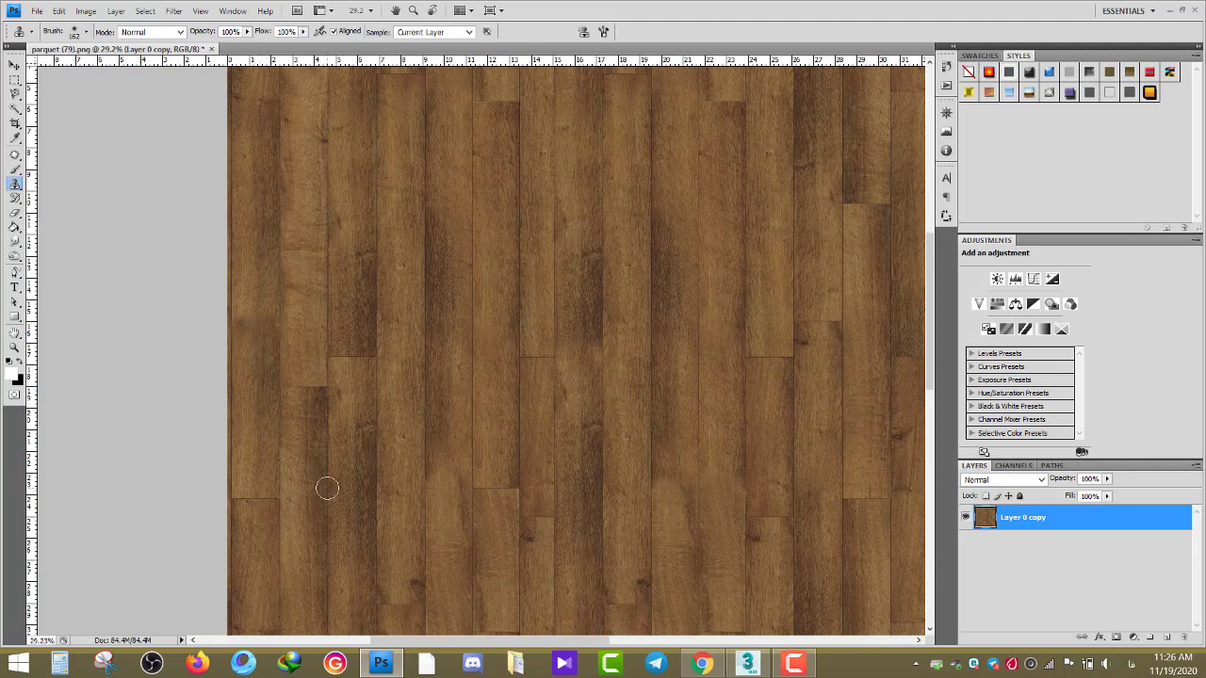
Scroll and zoom the view to inspect the short plank seam near the left edge.
{"action": "scroll", "coordinate": [409, 499], "scroll_direction": "down", "scroll_amount": 5}
{"action": "scroll", "coordinate": [304, 336], "scroll_direction": "right", "scroll_amount": 5}
{"action": "scroll", "coordinate": [311, 333], "scroll_direction": "down", "scroll_amount": 1}
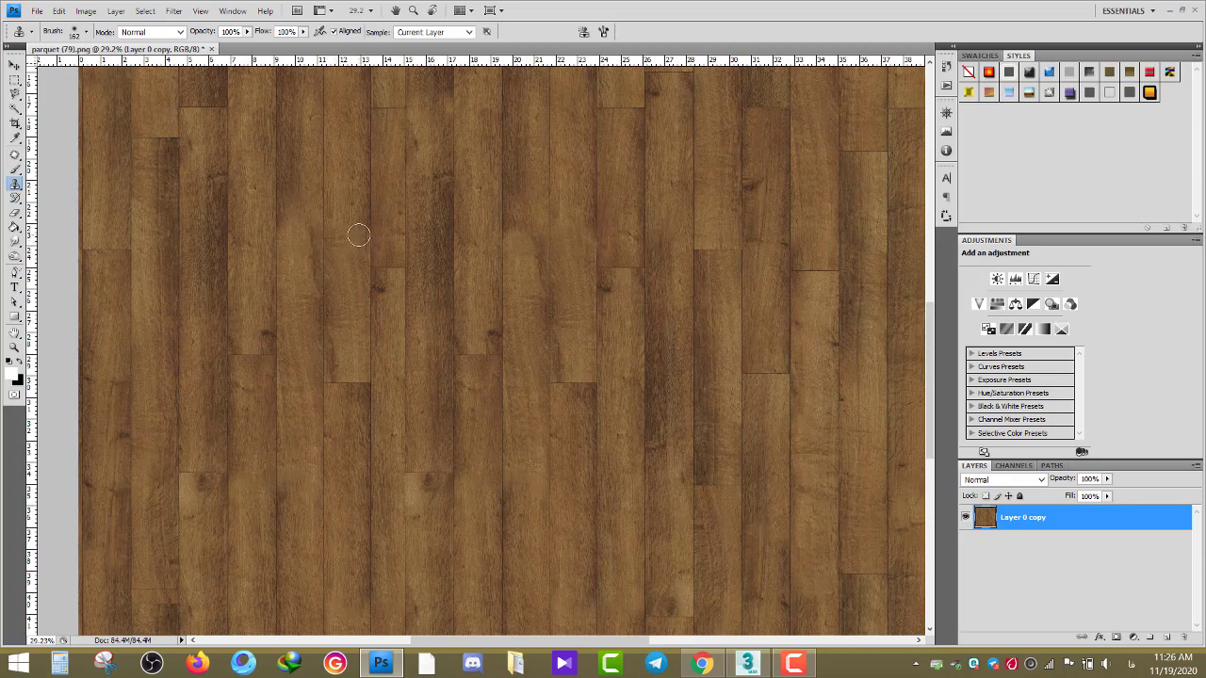
{"action": "scroll", "coordinate": [345, 415], "scroll_direction": "down", "scroll_amount": 3}
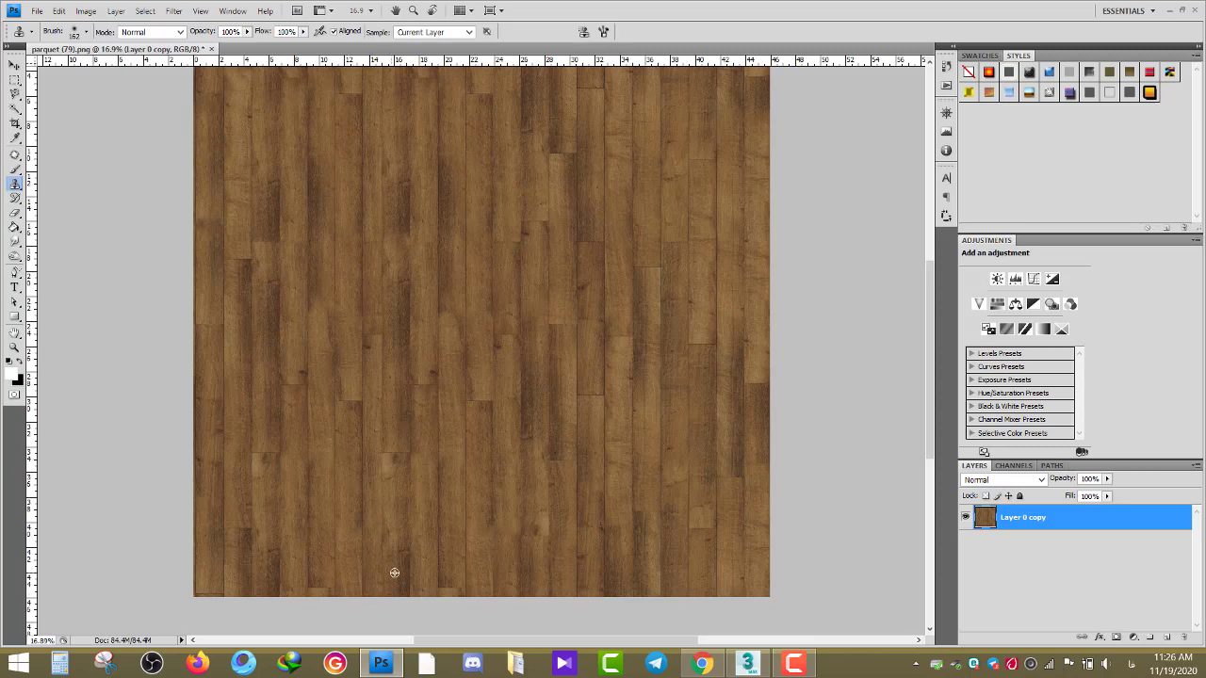
{"action": "scroll", "coordinate": [554, 547], "scroll_direction": "up", "scroll_amount": 2}
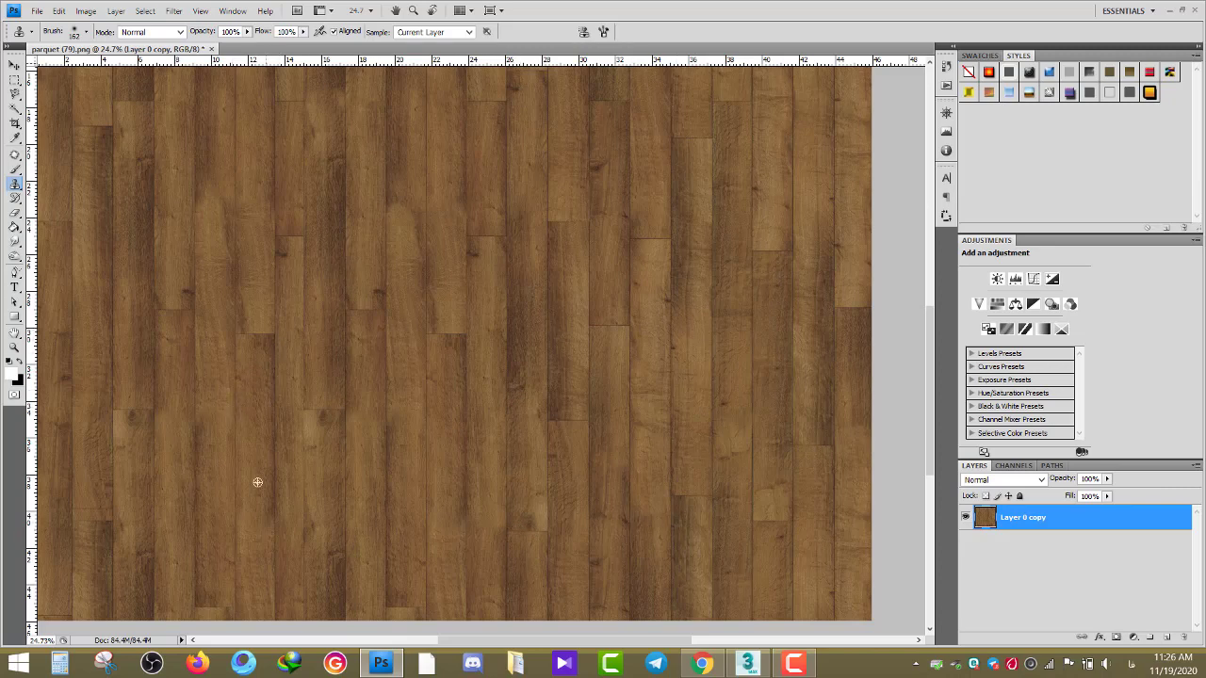
{"action": "scroll", "coordinate": [243, 417], "scroll_direction": "down", "scroll_amount": 1}
{"action": "scroll", "coordinate": [242, 412], "scroll_direction": "down", "scroll_amount": 1}
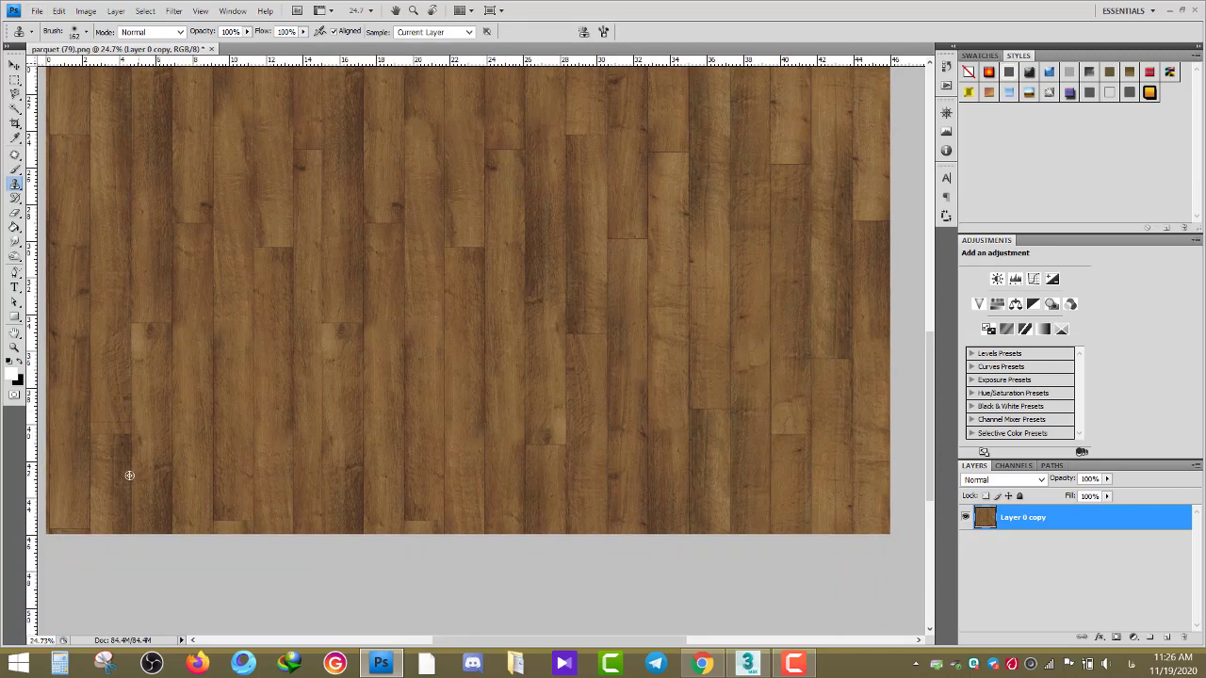
{"action": "scroll", "coordinate": [81, 472], "scroll_direction": "up", "scroll_amount": 2}
{"action": "scroll", "coordinate": [72, 490], "scroll_direction": "up", "scroll_amount": 2}
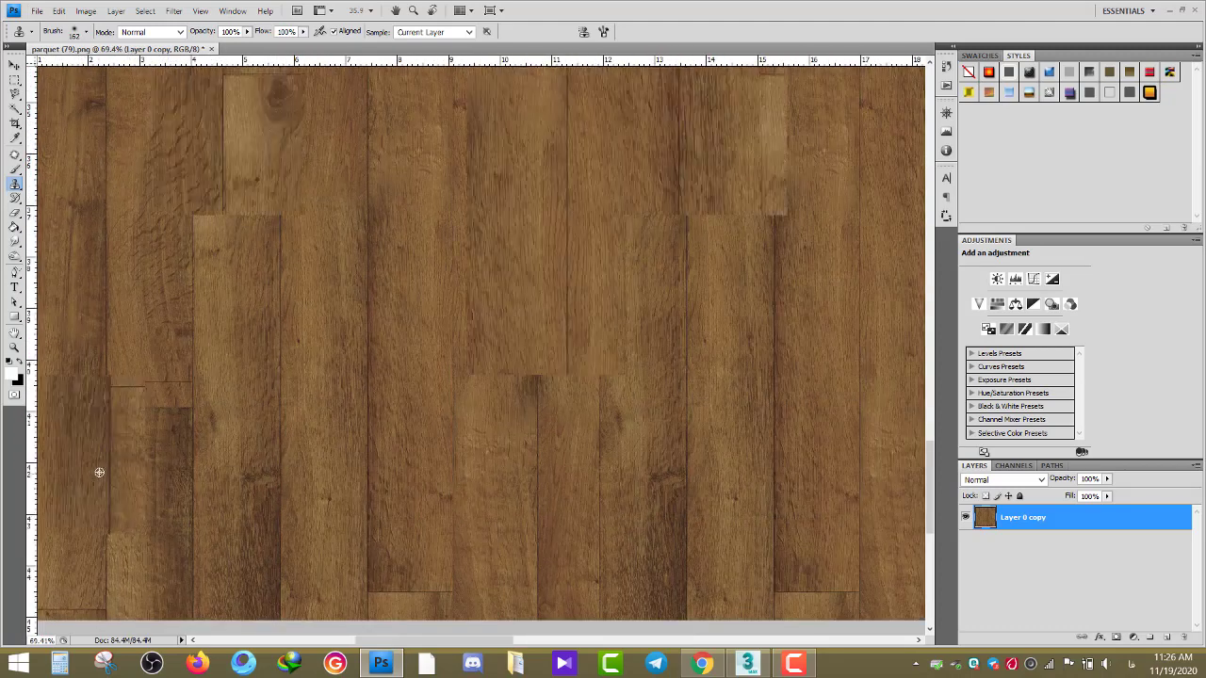
{"action": "scroll", "coordinate": [97, 471], "scroll_direction": "up", "scroll_amount": 2}
Shrink the clone brush to 100 px and paint out the stray seam on the left board.
{"action": "left_click_drag", "start_coordinate": [123, 348], "coordinate": [172, 335]}
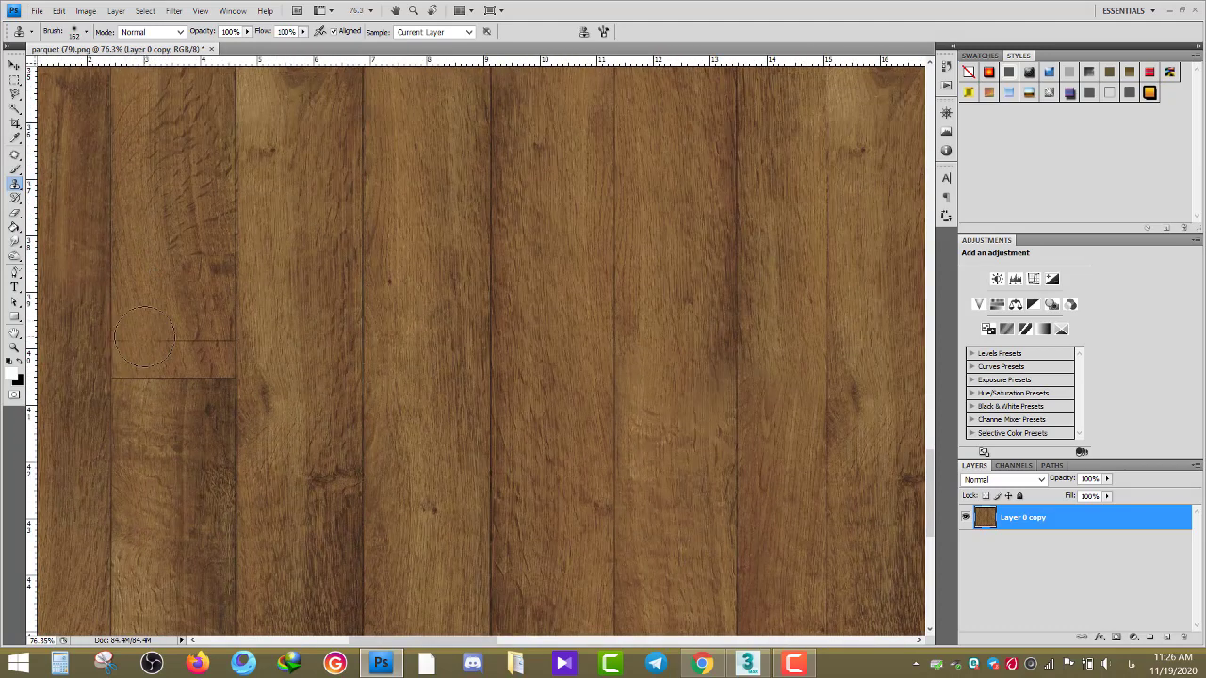
{"action": "key", "text": "bracketleft"}
{"action": "key", "text": "bracketleft"}
{"action": "key", "text": "bracketleft"}
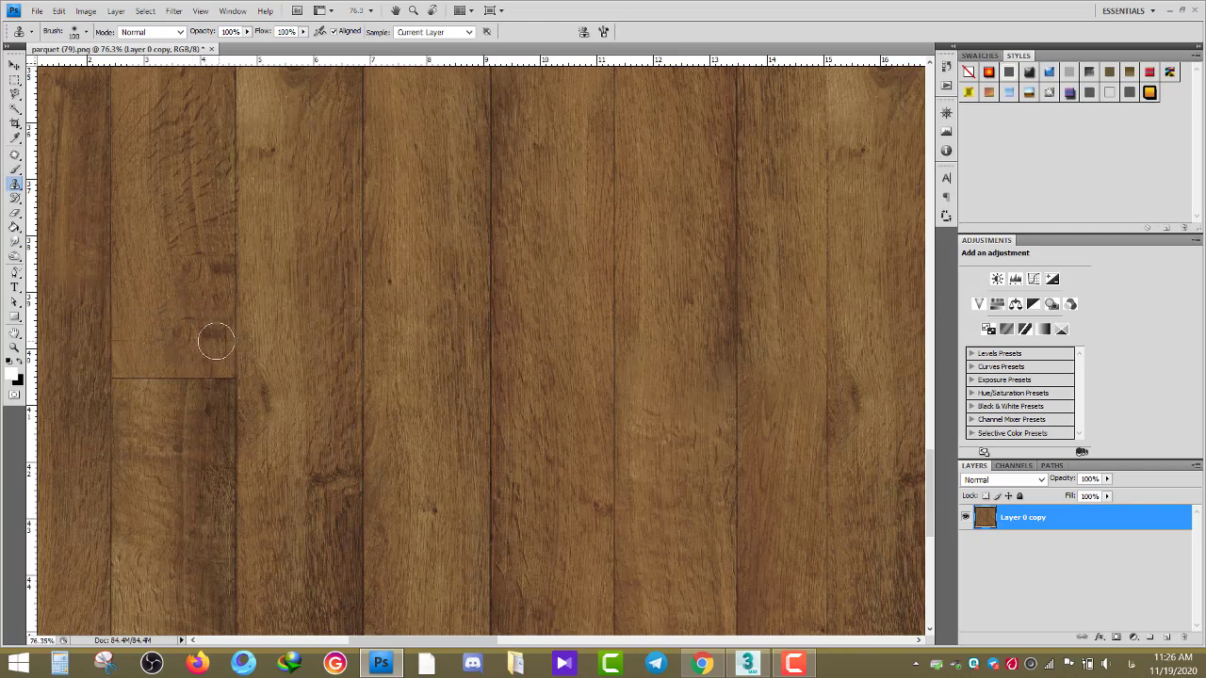
{"action": "left_click", "coordinate": [171, 264], "text": "alt"}
{"action": "left_click_drag", "start_coordinate": [154, 295], "coordinate": [109, 358]}
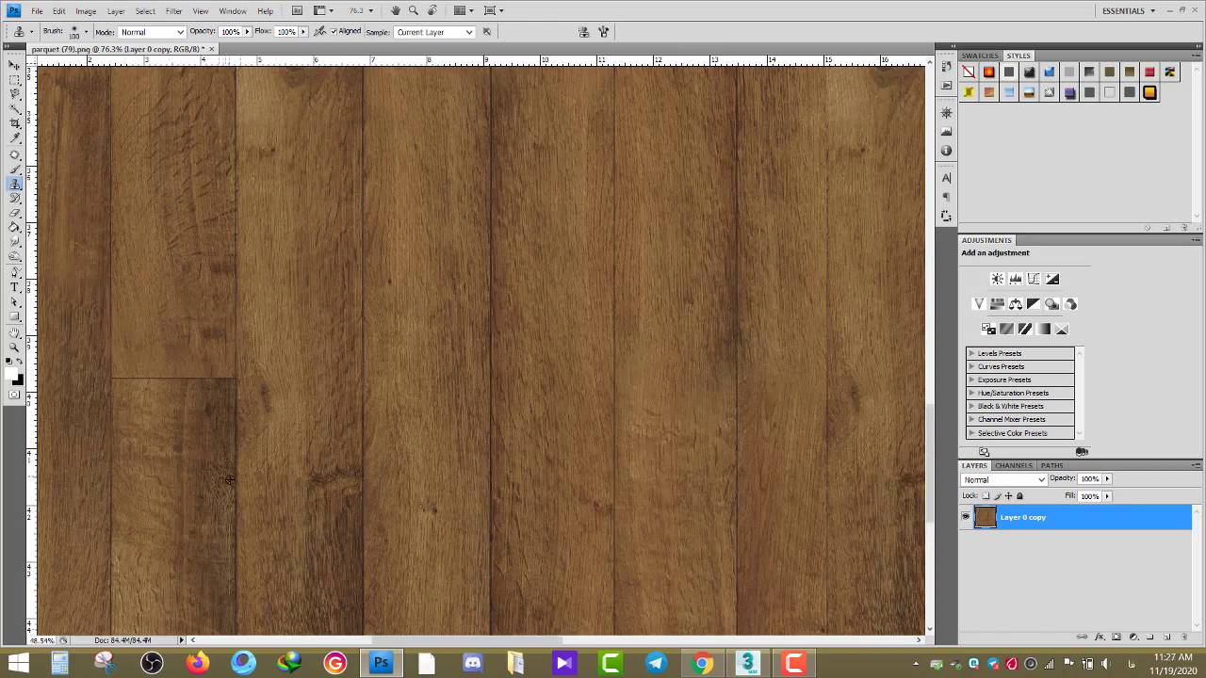
Clone wood along the bottom boards, then zoom out to review the whole texture.
{"action": "scroll", "coordinate": [228, 478], "scroll_direction": "down", "scroll_amount": 4}
{"action": "scroll", "coordinate": [227, 478], "scroll_direction": "down", "scroll_amount": 1}
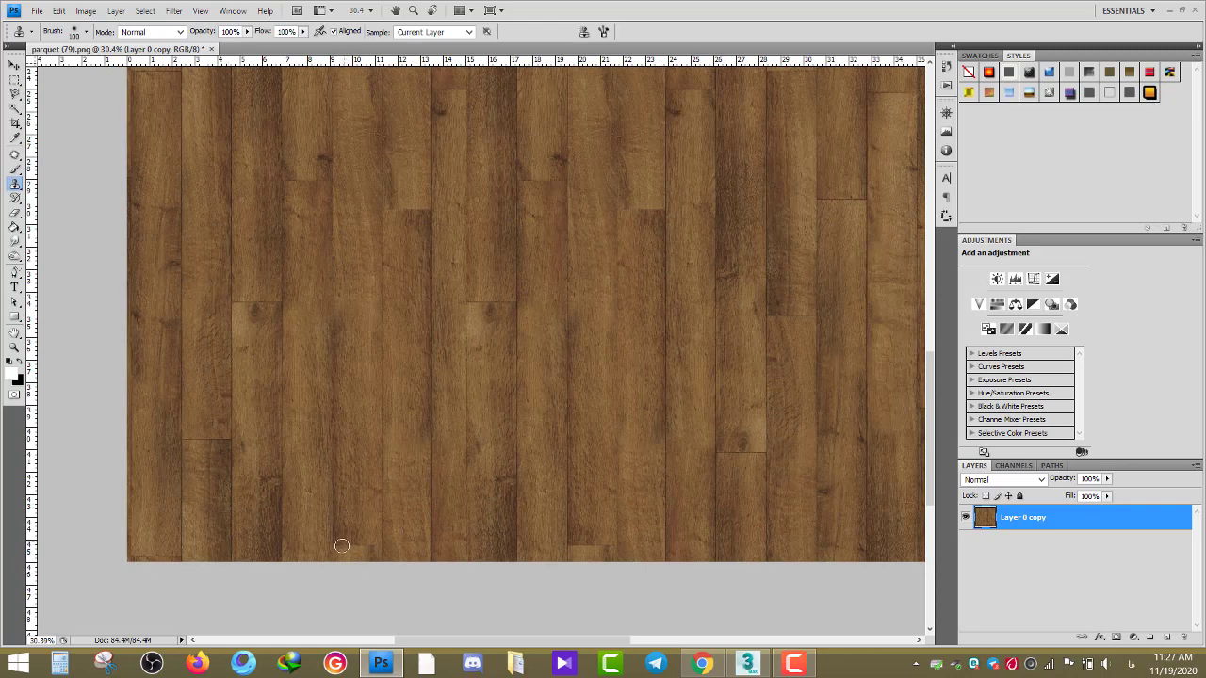
{"action": "left_click_drag", "start_coordinate": [340, 548], "coordinate": [375, 546]}
{"action": "mouse_move", "coordinate": [506, 361]}
{"action": "left_mouse_down"}
{"action": "mouse_move", "coordinate": [344, 429]}
{"action": "mouse_move", "coordinate": [267, 390]}
{"action": "mouse_move", "coordinate": [126, 412]}
{"action": "mouse_move", "coordinate": [95, 520]}
{"action": "mouse_move", "coordinate": [169, 342]}
{"action": "mouse_move", "coordinate": [213, 376]}
{"action": "mouse_move", "coordinate": [230, 550]}
{"action": "left_mouse_up"}
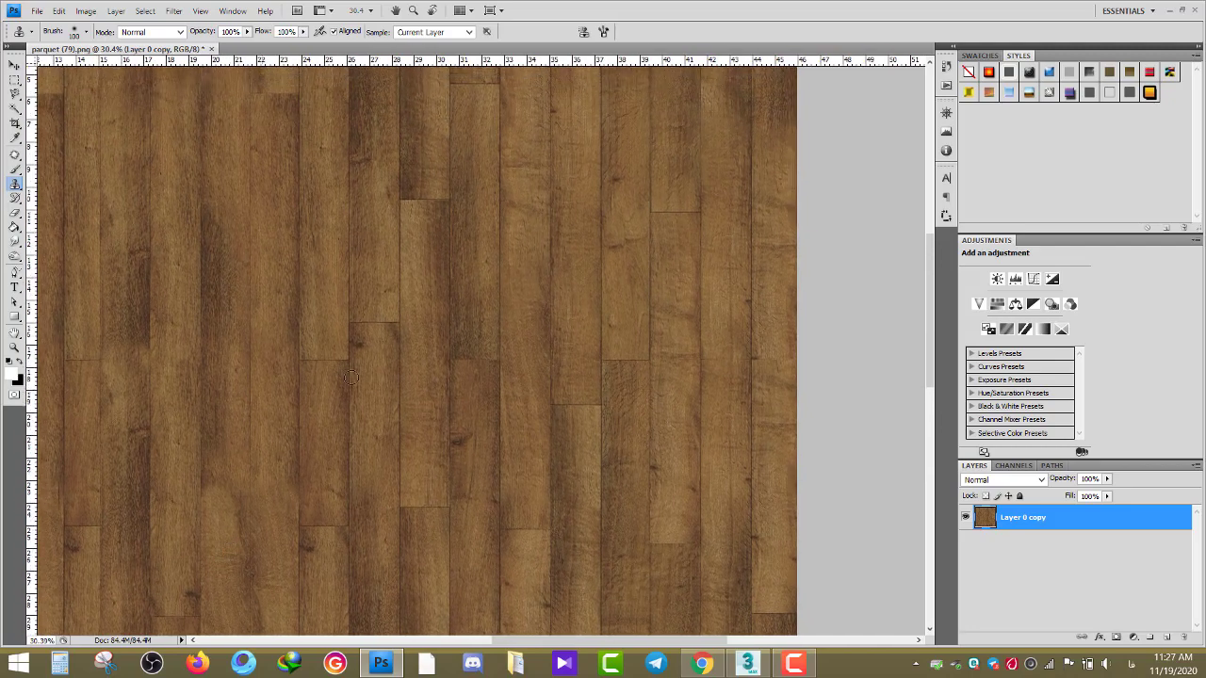
{"action": "scroll", "coordinate": [350, 377], "scroll_direction": "down", "scroll_amount": 2}
{"action": "scroll", "coordinate": [347, 372], "scroll_direction": "down", "scroll_amount": 2}
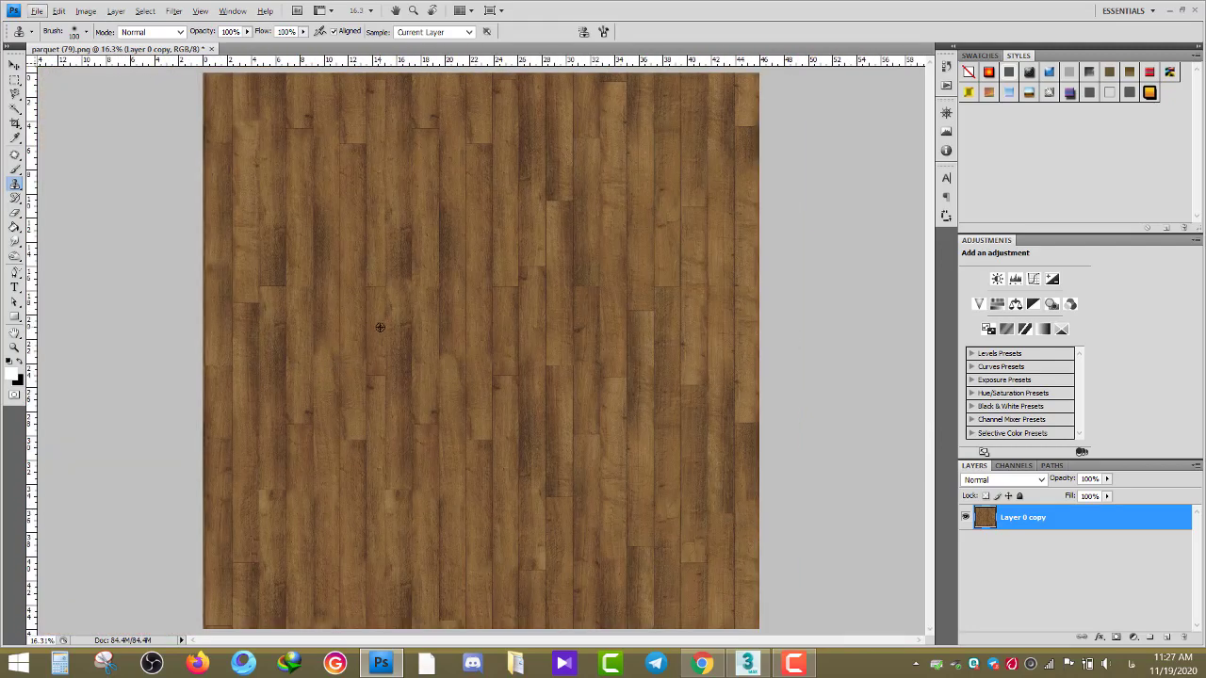
{"action": "scroll", "coordinate": [380, 327], "scroll_direction": "down", "scroll_amount": 1}
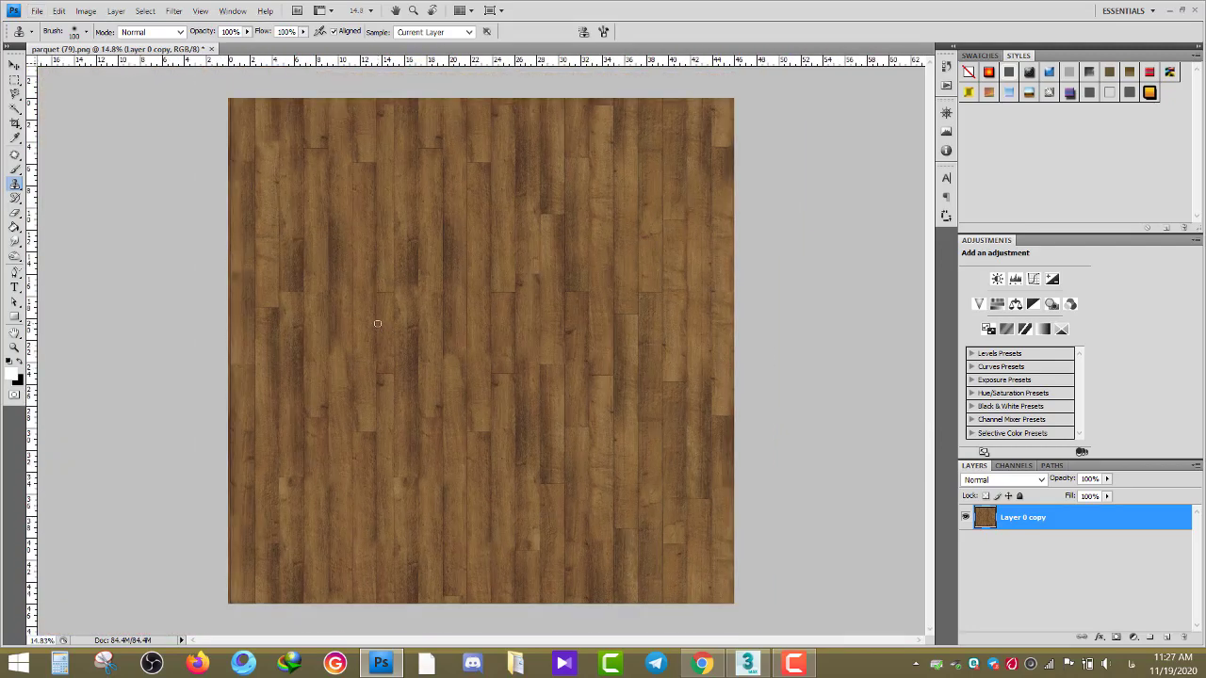